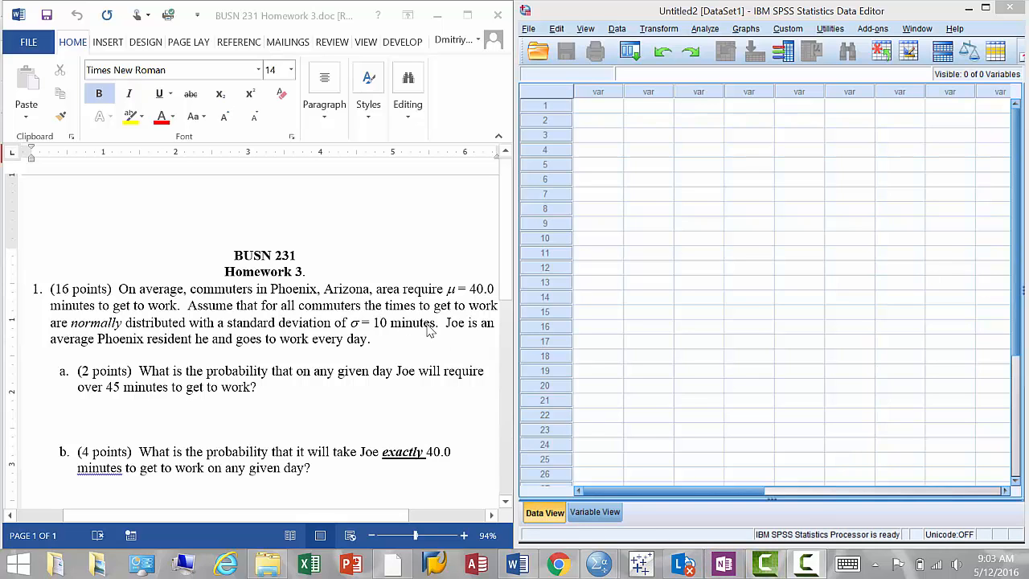
Step: Switch to OneNote and sketch a horizontal arrow axis with a bell curve above it
left_click_drag(361, 519, 372, 525)
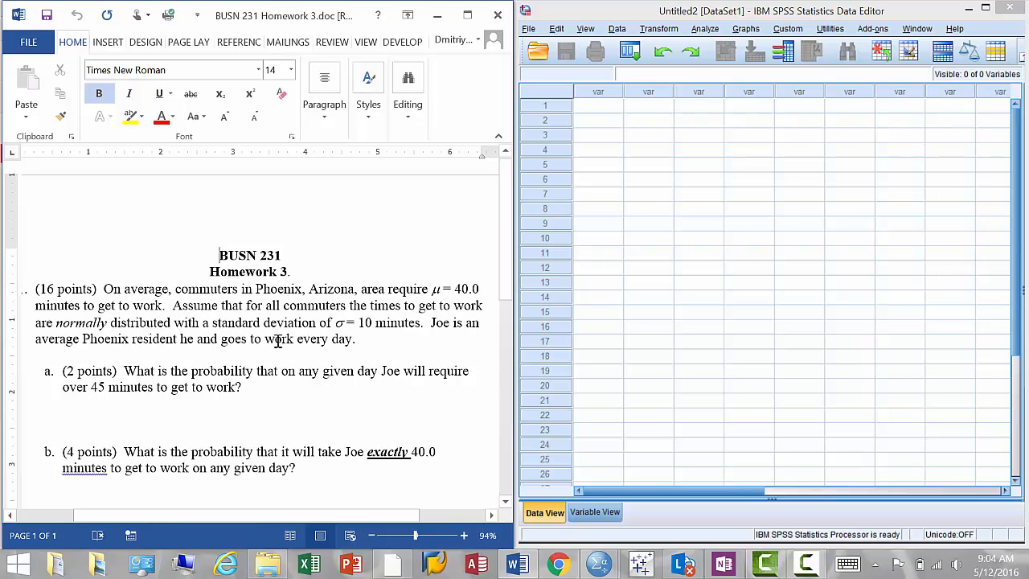
scroll(273, 341, "down", 2)
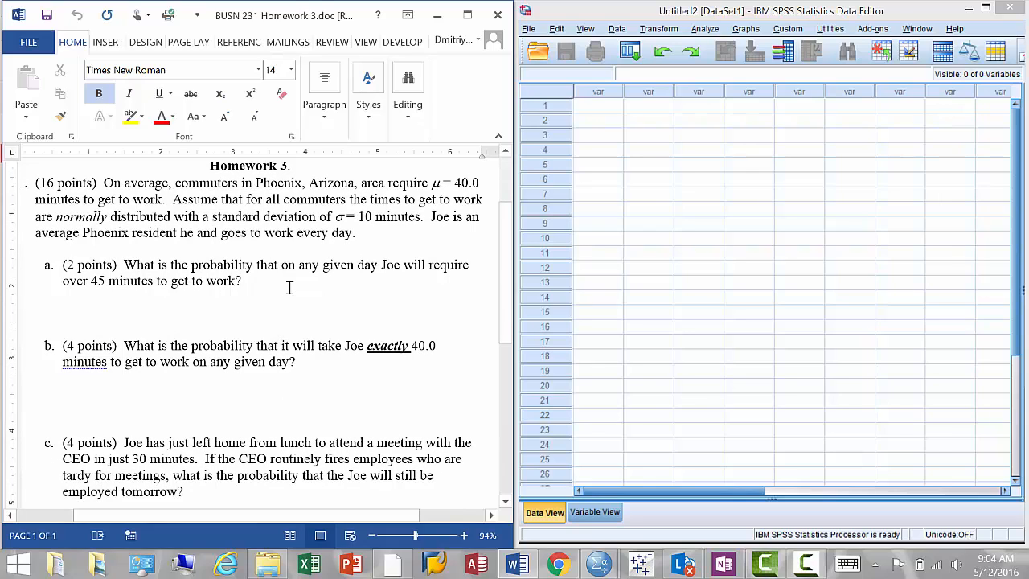
left_click(727, 569)
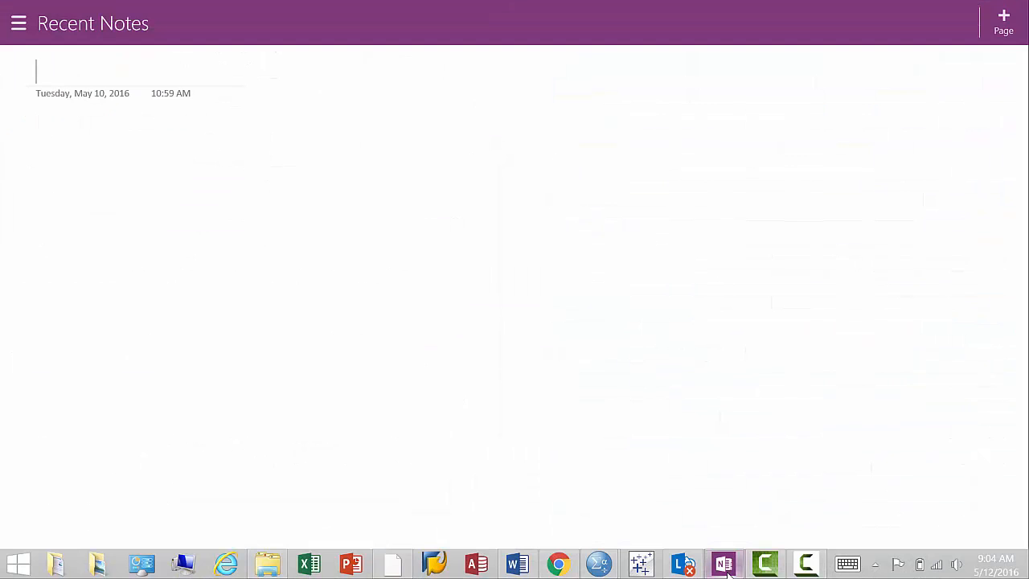
left_click_drag(321, 256, 831, 254)
mouse_move(802, 241)
left_mouse_down()
mouse_move(828, 249)
mouse_move(812, 261)
left_mouse_up()
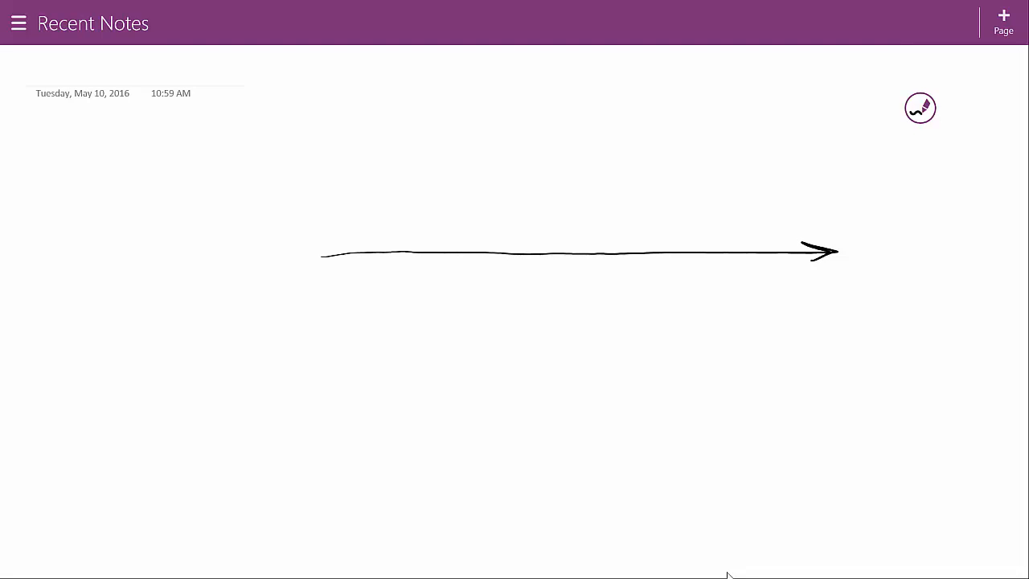
mouse_move(314, 244)
left_mouse_down()
mouse_move(429, 170)
mouse_move(517, 91)
mouse_move(618, 90)
mouse_move(777, 221)
mouse_move(866, 244)
left_mouse_up()
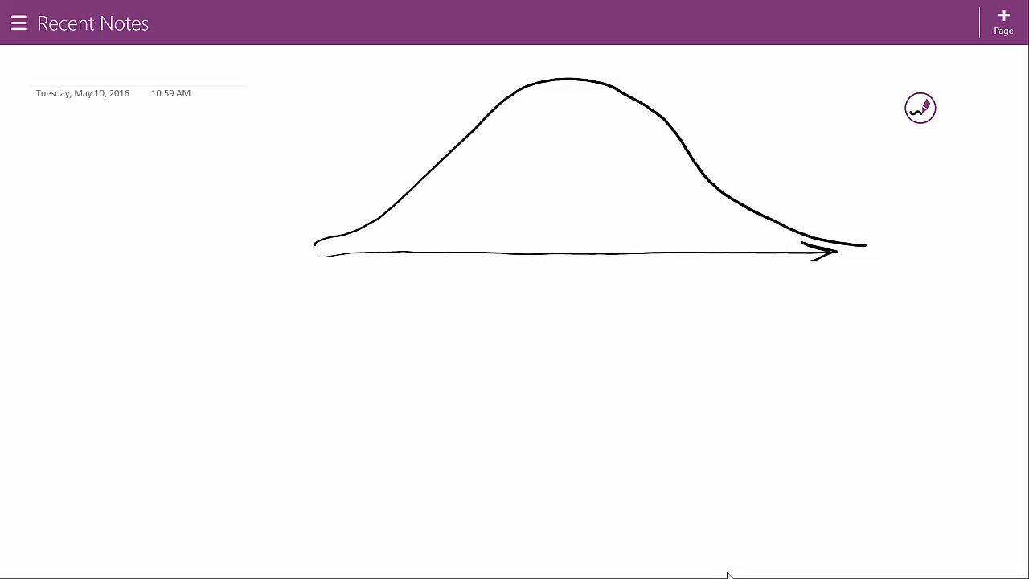
Step: Label the axis T, draw a dashed vertical line under the curve's peak, and write μ = 40 below it
left_click_drag(838, 280, 870, 272)
left_click_drag(859, 276, 859, 297)
scroll(515, 312, "down", 1)
left_click_drag(568, 75, 566, 86)
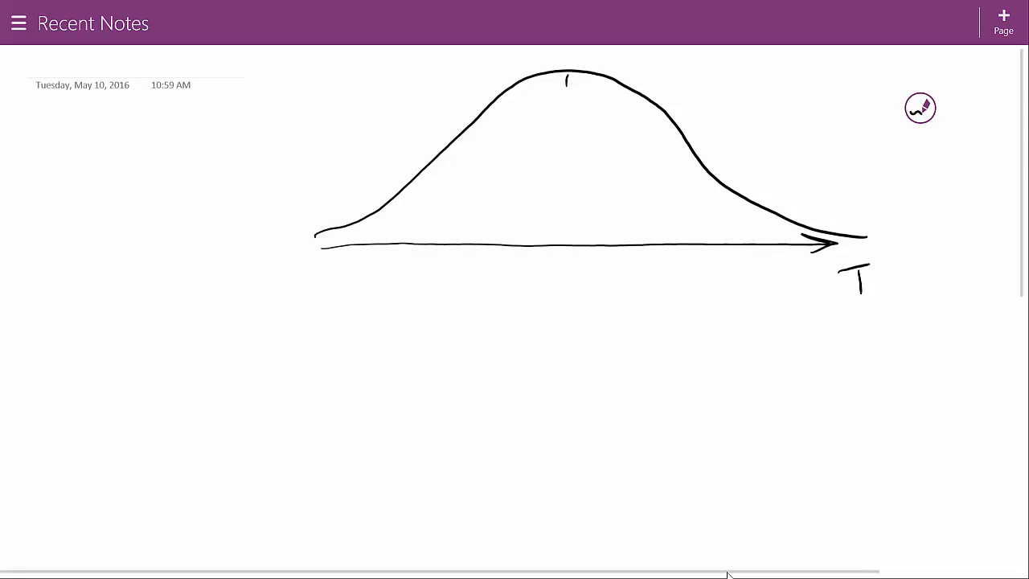
left_click_drag(570, 144, 571, 150)
left_click_drag(576, 170, 575, 177)
mouse_move(547, 303)
left_mouse_down()
mouse_move(572, 281)
mouse_move(578, 291)
left_mouse_up()
left_click_drag(587, 278, 627, 285)
mouse_move(626, 272)
left_mouse_down()
mouse_move(627, 296)
mouse_move(646, 275)
left_mouse_up()
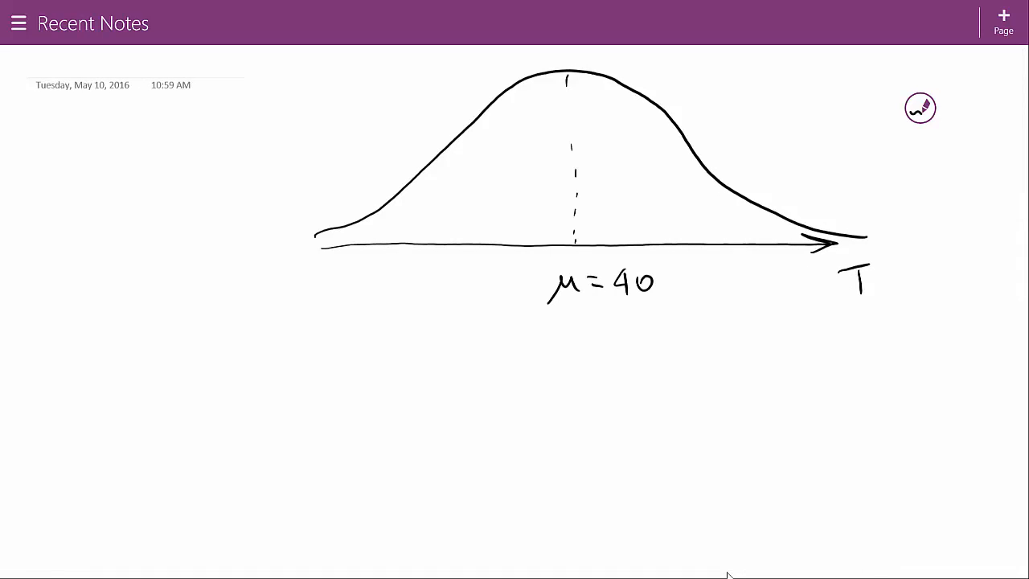
Step: Write σ = 10 beside the right-hand slope of the bell curve
left_click_drag(733, 120, 747, 110)
left_click_drag(748, 124, 780, 139)
left_click_drag(800, 120, 801, 120)
Step: Mark T = 45 on the axis right of the mean and draw a dashed vertical line up to the curve
mouse_move(674, 237)
left_mouse_down()
mouse_move(693, 273)
mouse_move(683, 301)
left_mouse_up()
left_click_drag(691, 281, 705, 285)
mouse_move(724, 269)
left_mouse_down()
mouse_move(716, 287)
mouse_move(728, 285)
left_mouse_up()
mouse_move(724, 278)
left_mouse_down()
mouse_move(724, 299)
mouse_move(737, 294)
left_mouse_up()
left_click_drag(743, 274, 759, 270)
left_click_drag(675, 240, 673, 227)
left_click_drag(673, 218, 669, 180)
left_click_drag(668, 166, 663, 122)
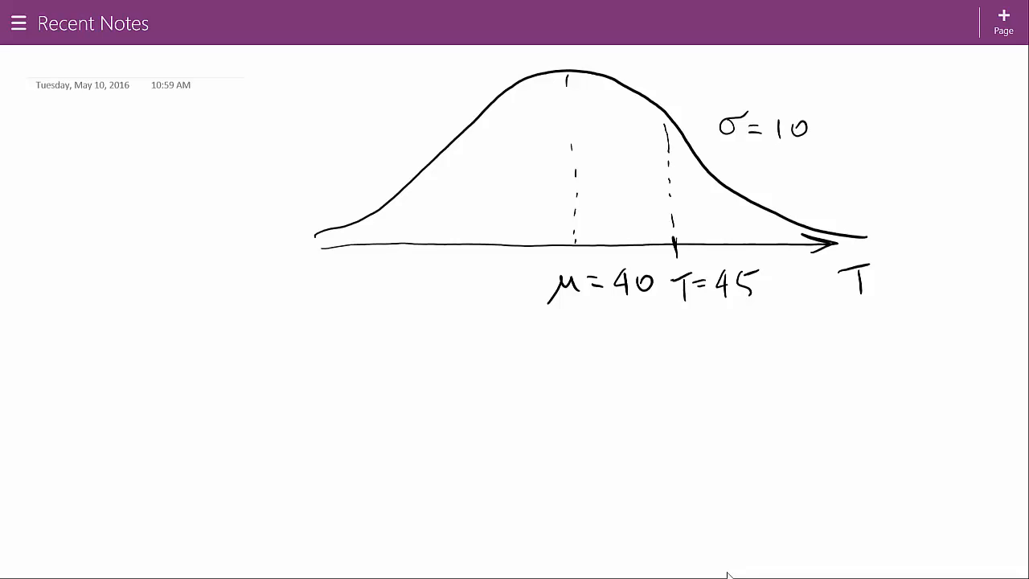
Step: Hatch the area under the curve to the right of the T = 45 line
left_click_drag(674, 156, 680, 141)
left_click_drag(681, 187, 698, 155)
left_click_drag(683, 223, 711, 181)
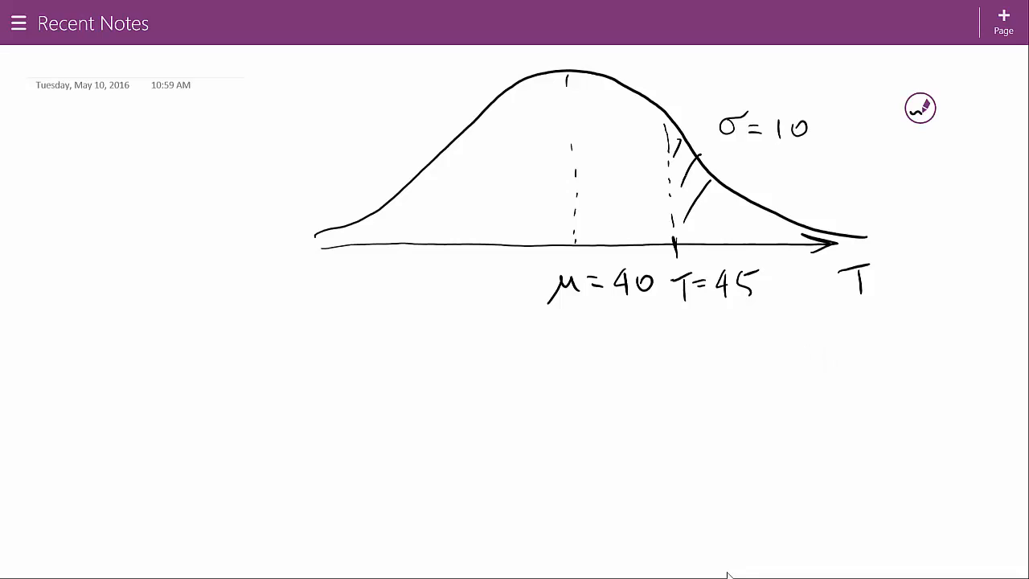
left_click_drag(699, 240, 726, 192)
mouse_move(739, 236)
left_mouse_down()
mouse_move(751, 214)
mouse_move(776, 225)
left_mouse_up()
left_click_drag(792, 239, 797, 229)
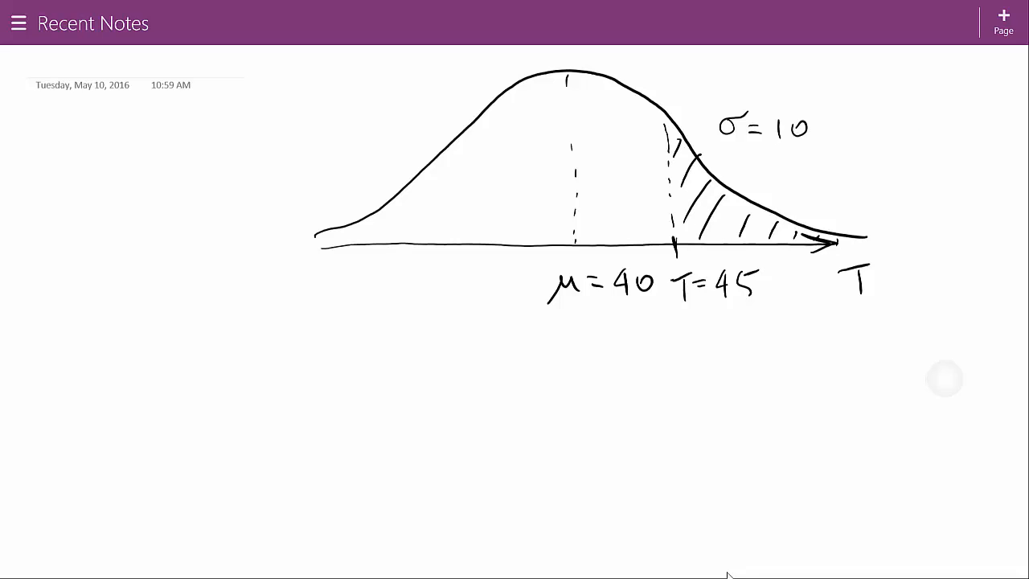
Step: Label the hatched tail area P(T > 45)
mouse_move(745, 182)
left_mouse_down()
mouse_move(754, 166)
mouse_move(748, 177)
left_mouse_up()
mouse_move(770, 155)
left_mouse_down()
mouse_move(767, 193)
mouse_move(744, 163)
mouse_move(791, 168)
mouse_move(783, 188)
mouse_move(830, 182)
mouse_move(828, 194)
left_mouse_up()
left_click_drag(850, 173, 840, 193)
left_click_drag(856, 153, 857, 198)
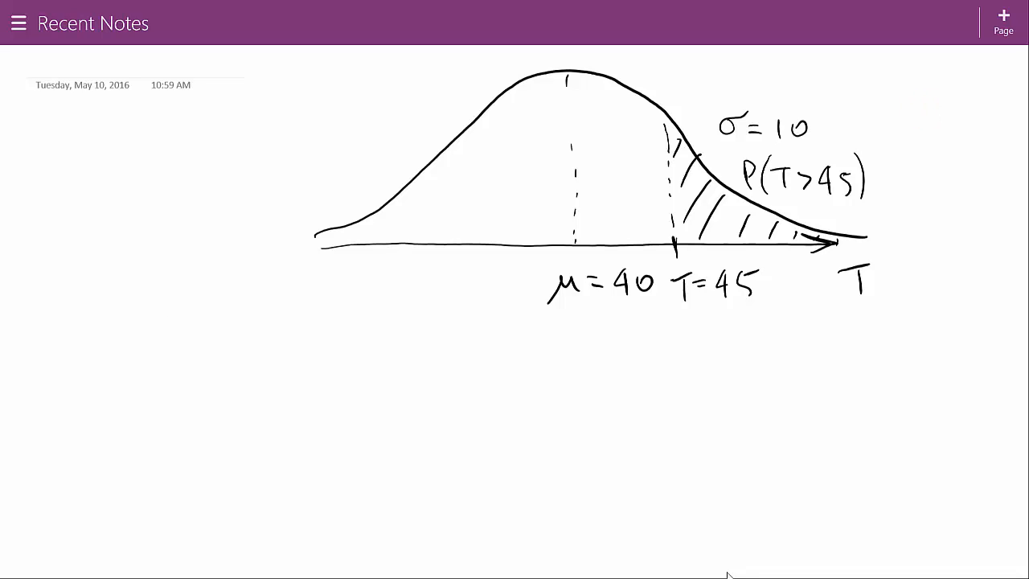
Step: Write the equation P(T > 45) = 1 − P(T < 45) below the curve
left_click_drag(165, 320, 167, 358)
mouse_move(163, 321)
left_mouse_down()
mouse_move(184, 326)
mouse_move(170, 341)
left_mouse_up()
left_click_drag(225, 302, 214, 368)
left_click_drag(217, 333, 237, 329)
mouse_move(233, 331)
left_mouse_down()
mouse_move(235, 358)
mouse_move(291, 349)
mouse_move(286, 360)
left_mouse_up()
left_click_drag(303, 330, 303, 361)
left_click_drag(299, 335, 311, 333)
mouse_move(317, 307)
left_mouse_down()
mouse_move(331, 321)
mouse_move(330, 366)
left_mouse_up()
mouse_move(347, 336)
left_mouse_down()
mouse_move(391, 350)
mouse_move(421, 342)
mouse_move(443, 352)
mouse_move(447, 341)
left_mouse_up()
mouse_move(500, 313)
left_mouse_down()
mouse_move(485, 360)
mouse_move(514, 323)
mouse_move(508, 353)
mouse_move(584, 345)
mouse_move(579, 358)
left_mouse_up()
mouse_move(593, 333)
left_mouse_down()
mouse_move(597, 359)
mouse_move(611, 335)
left_mouse_up()
left_click_drag(604, 317, 615, 383)
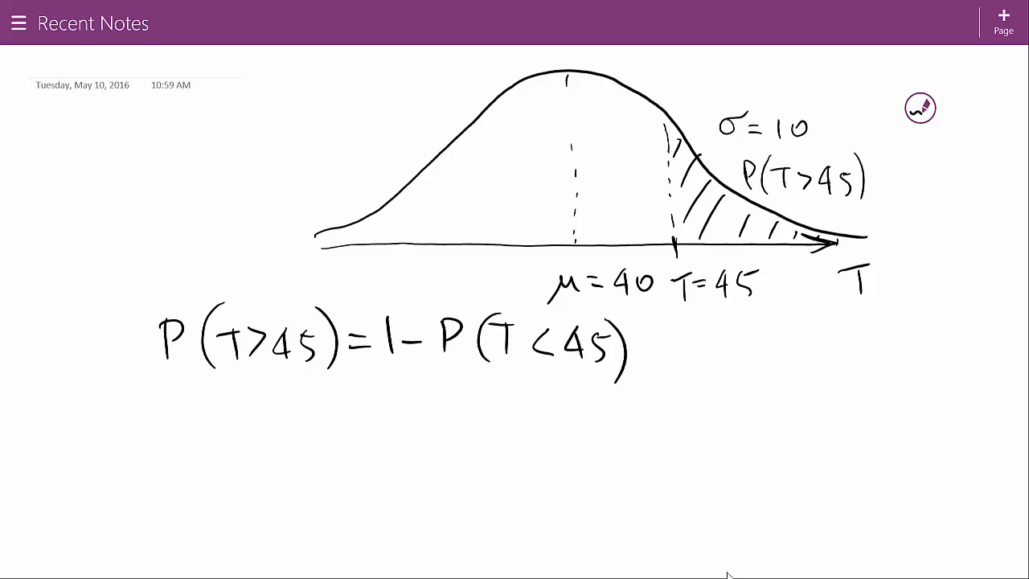
Step: Switch to the SPSS Data Editor and define the variables Mean and StDev in the first two rows
key("alt+Tab")
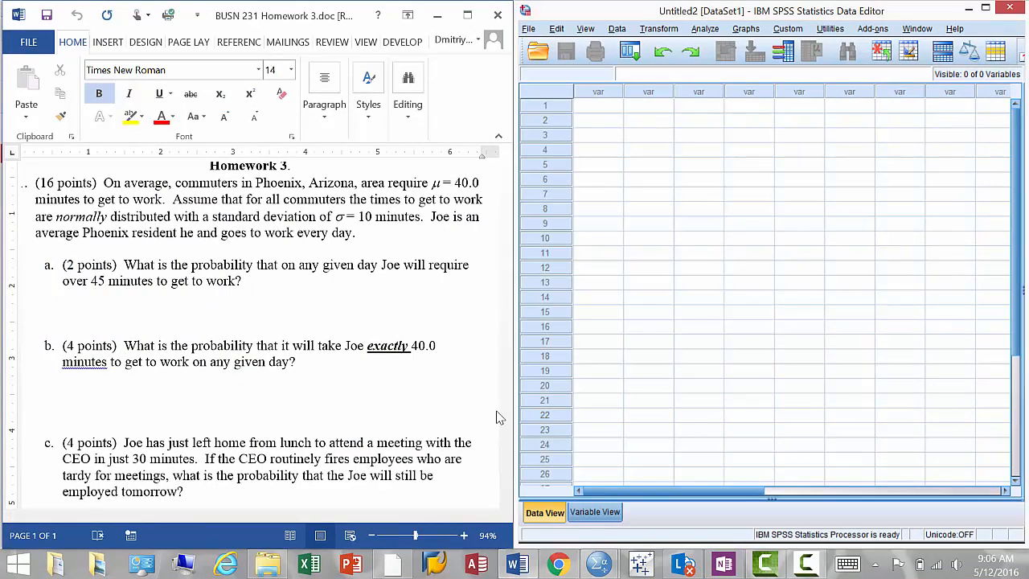
left_click(595, 511)
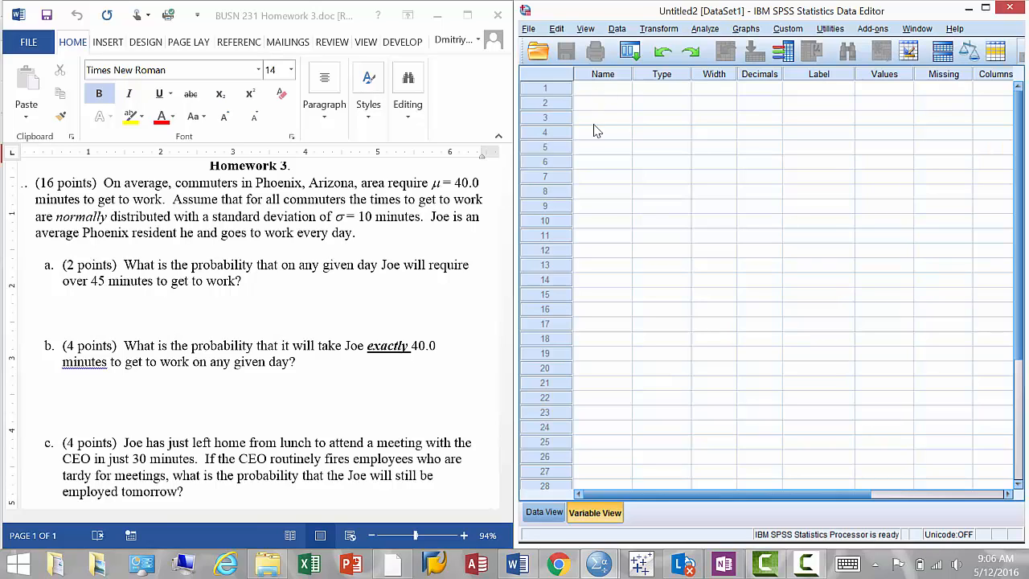
left_click(599, 93)
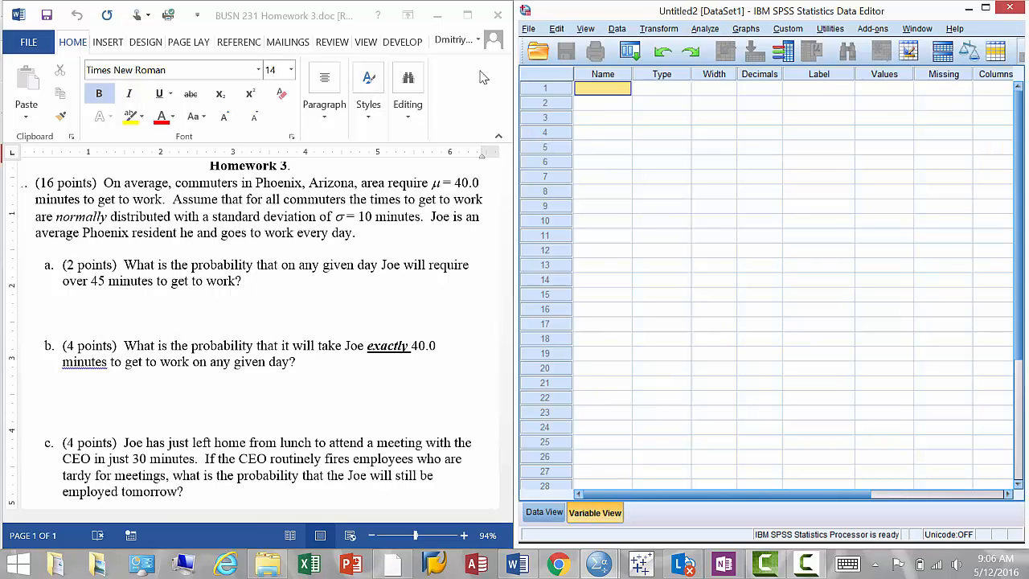
type("Mean")
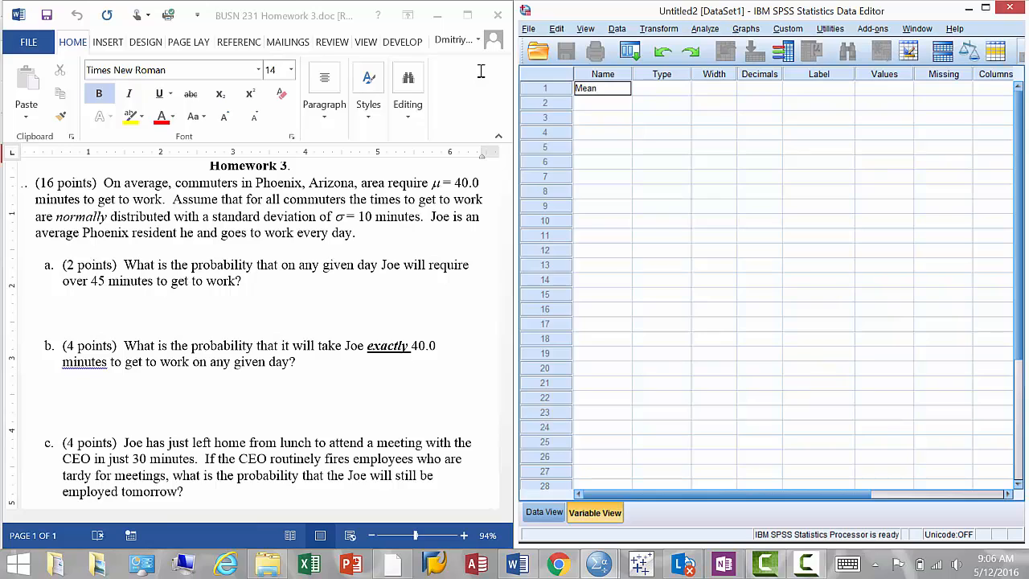
key("Return")
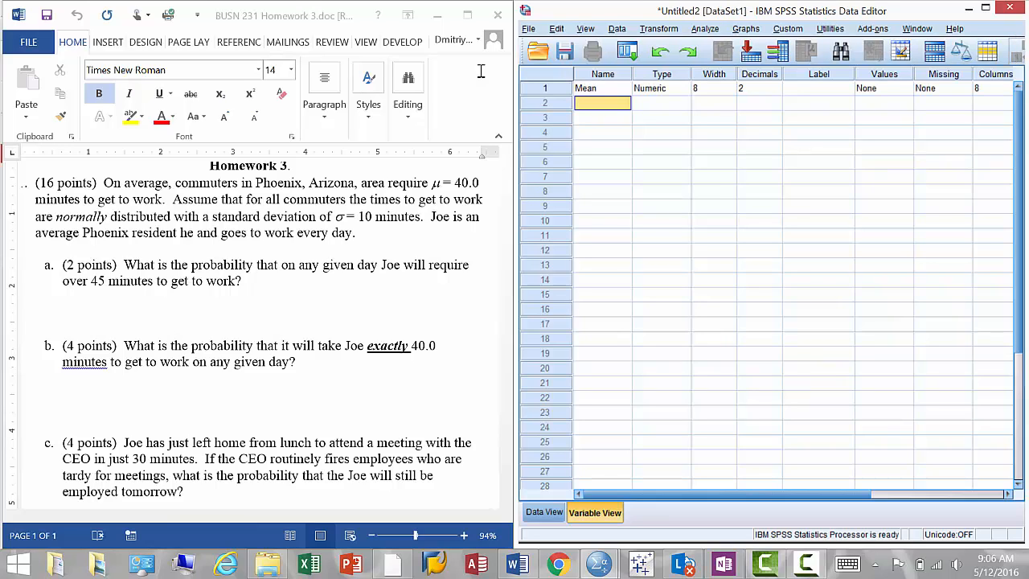
type("St")
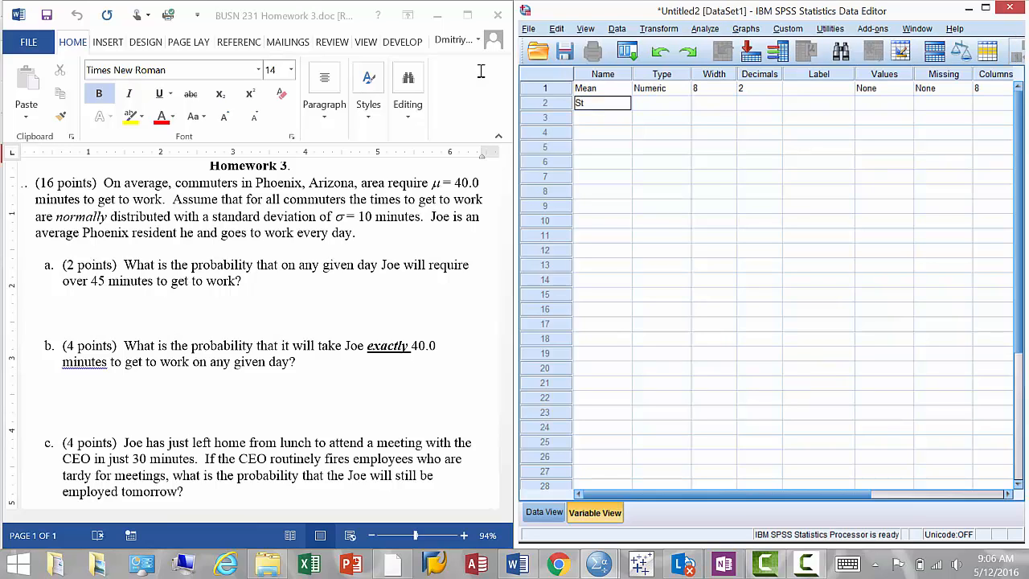
type("Dev")
key("Return")
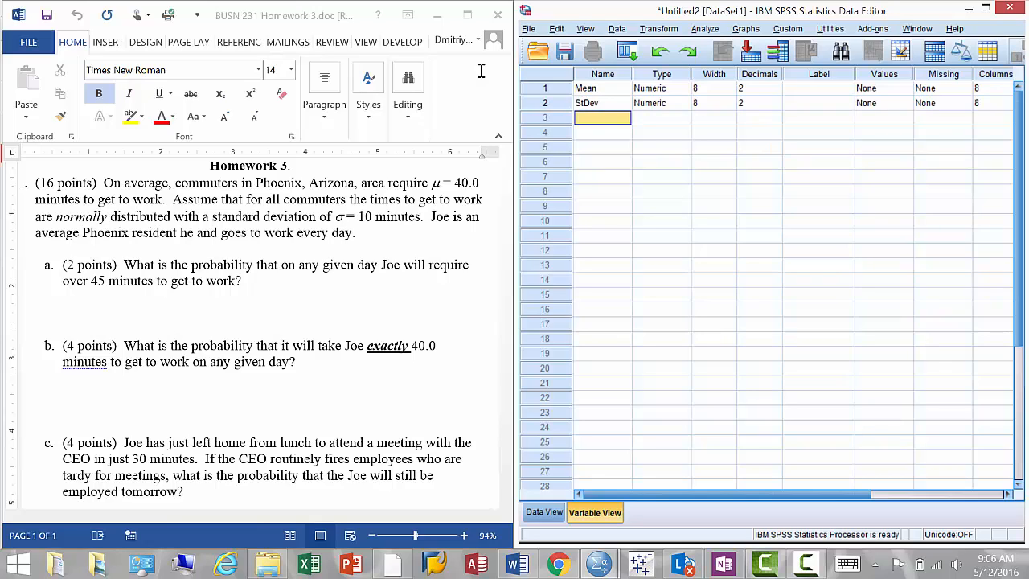
Step: Define two more variables named Time and Probability
type("T")
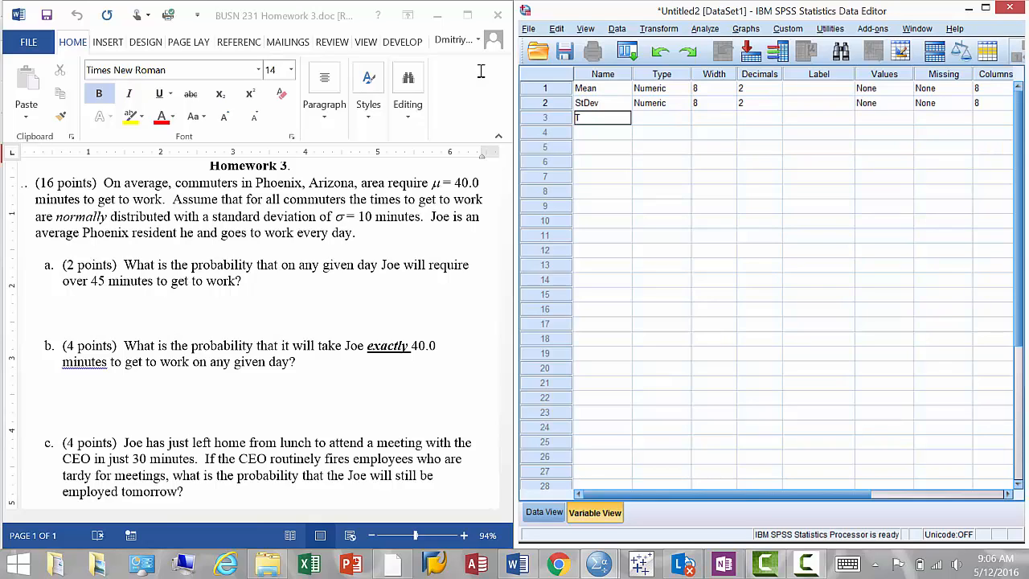
type("ime")
key("Return")
type("P")
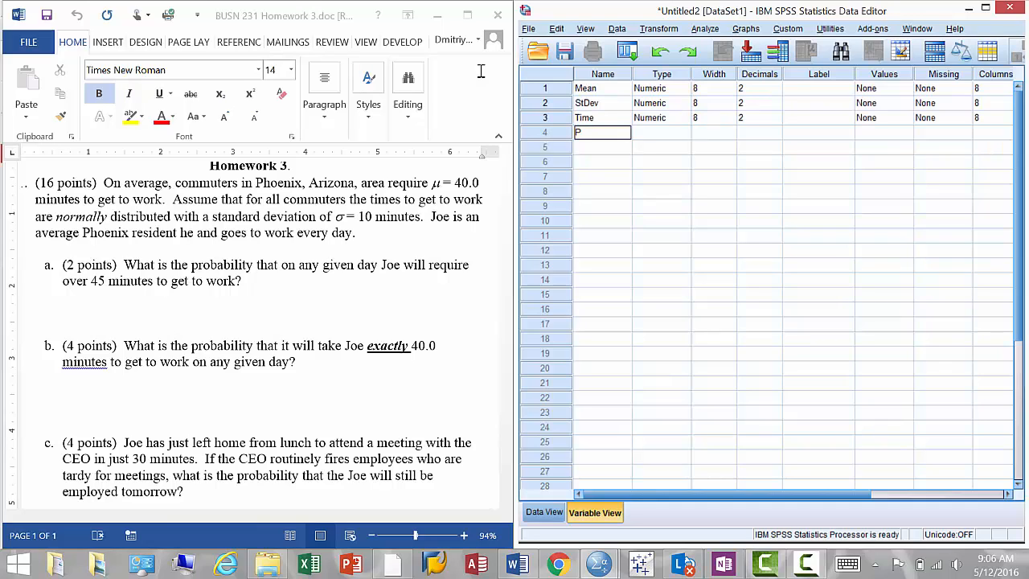
type("robability")
key("Return")
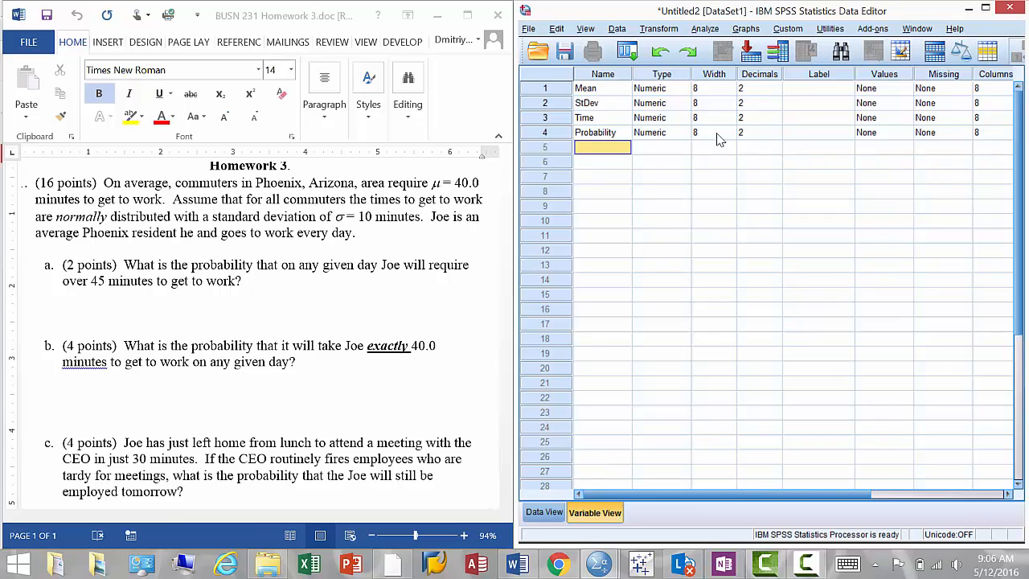
Step: Set the Probability variable to 5 decimals and the measurement level of all four variables to Scale
left_click(751, 135)
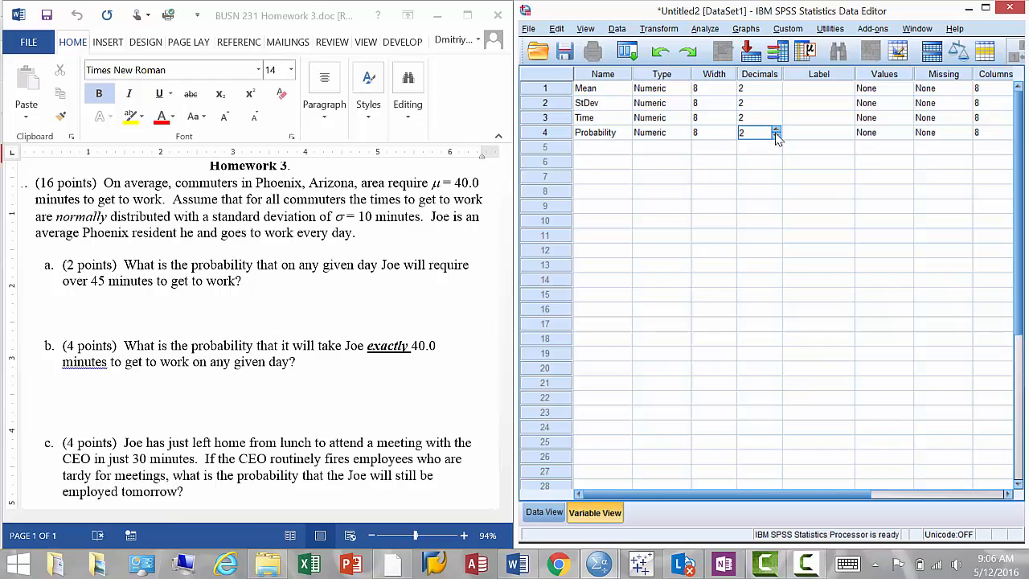
type("5")
left_click_drag(747, 495, 884, 497)
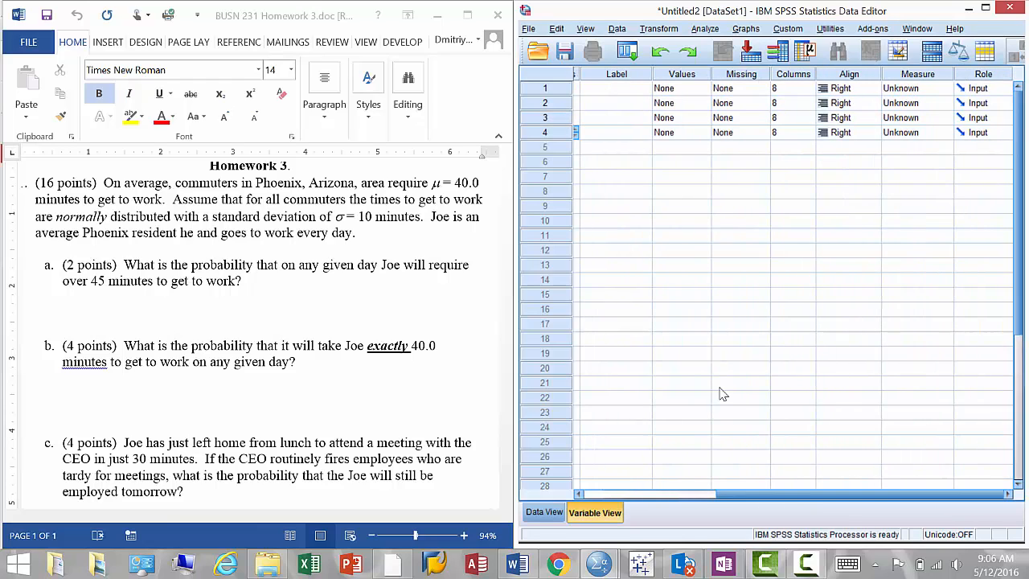
left_click(941, 88)
left_click(933, 101)
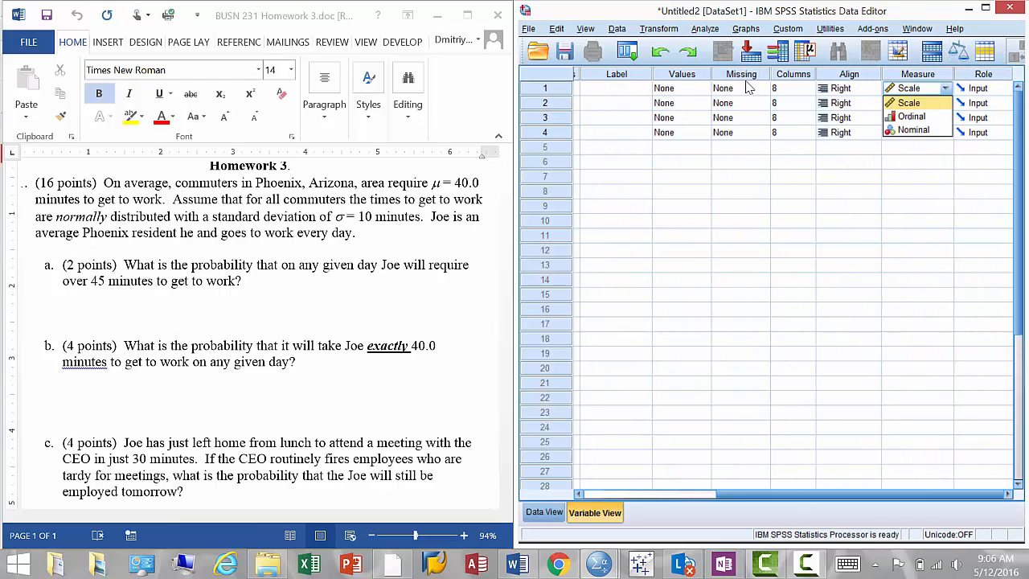
left_click(943, 103)
left_click(908, 118)
left_click(944, 117)
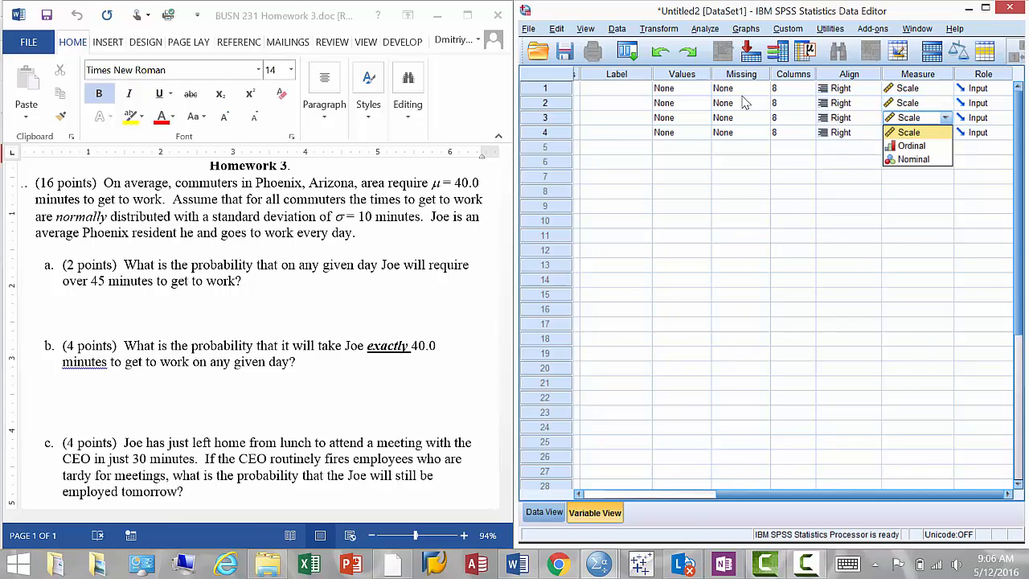
left_click(924, 133)
left_click(944, 131)
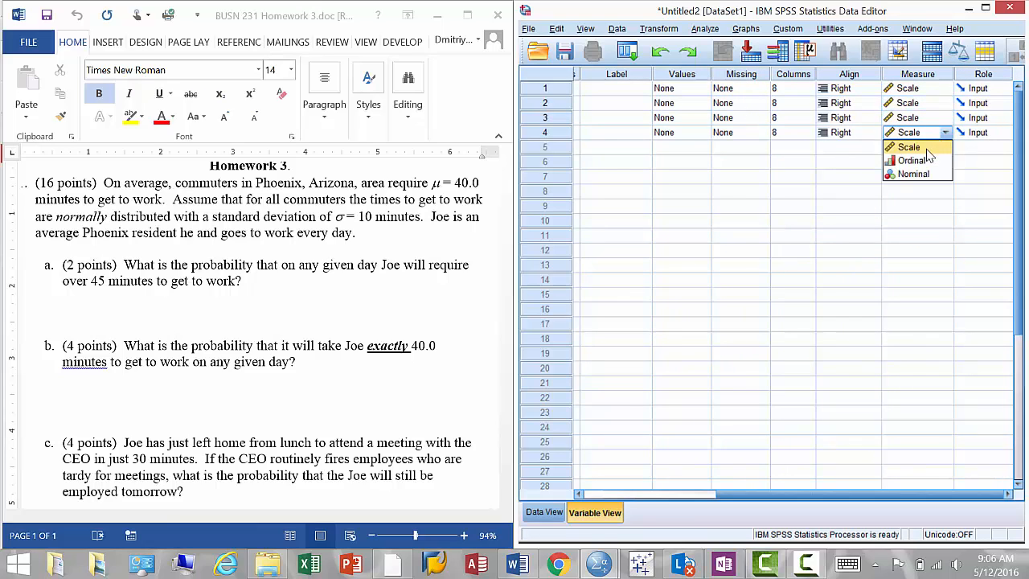
left_click(924, 147)
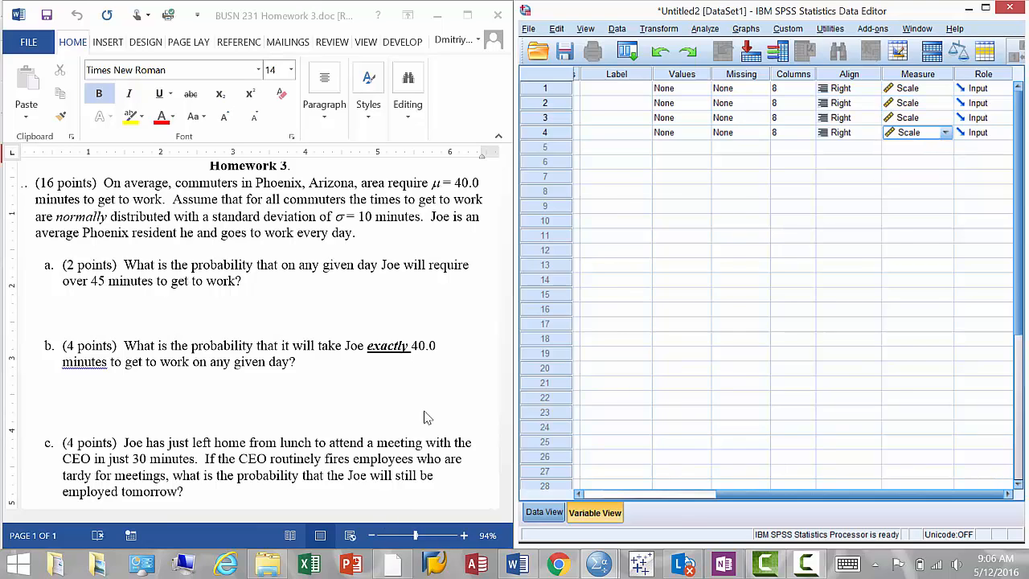
Step: Enter the first data case with Mean 40, StDev 10 and Time 45
left_click(534, 515)
left_click(619, 107)
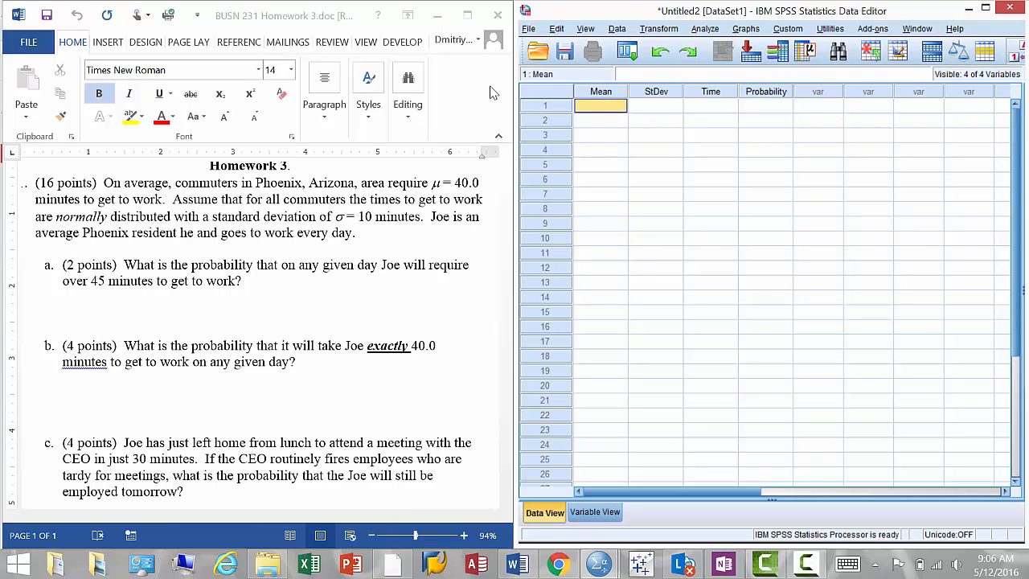
type("40")
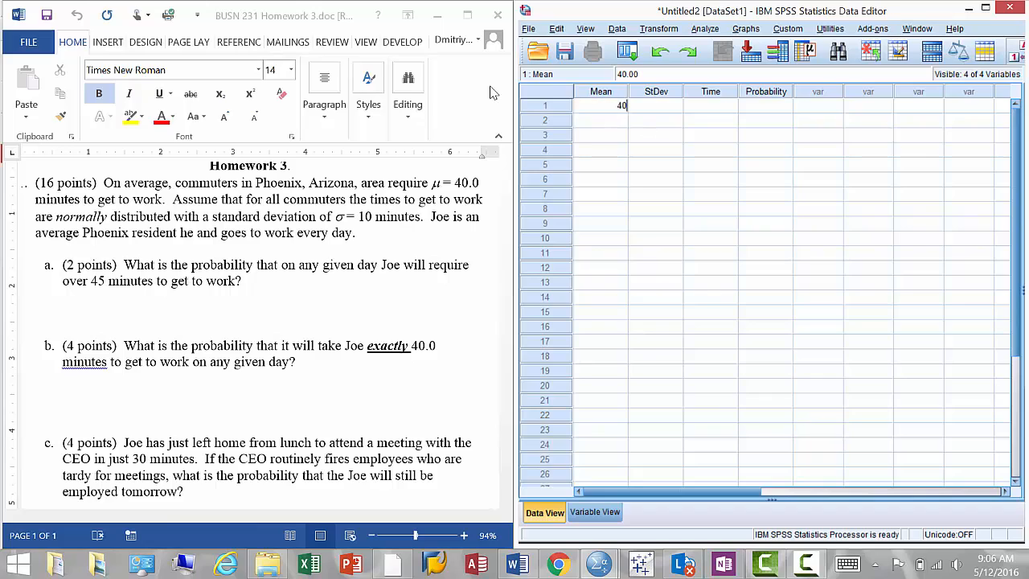
key("Tab")
type("10")
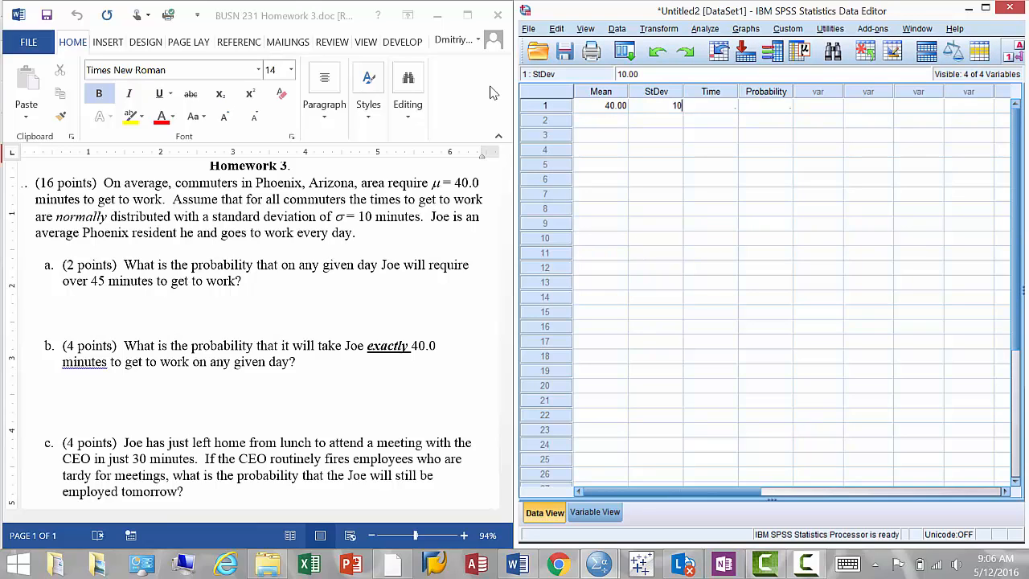
key("Tab")
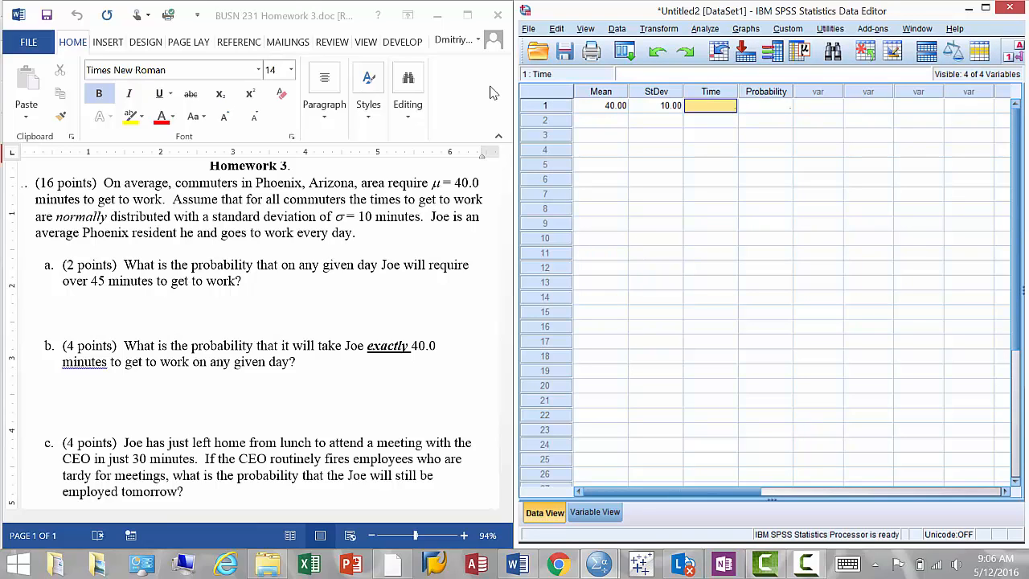
type("45")
key("Tab")
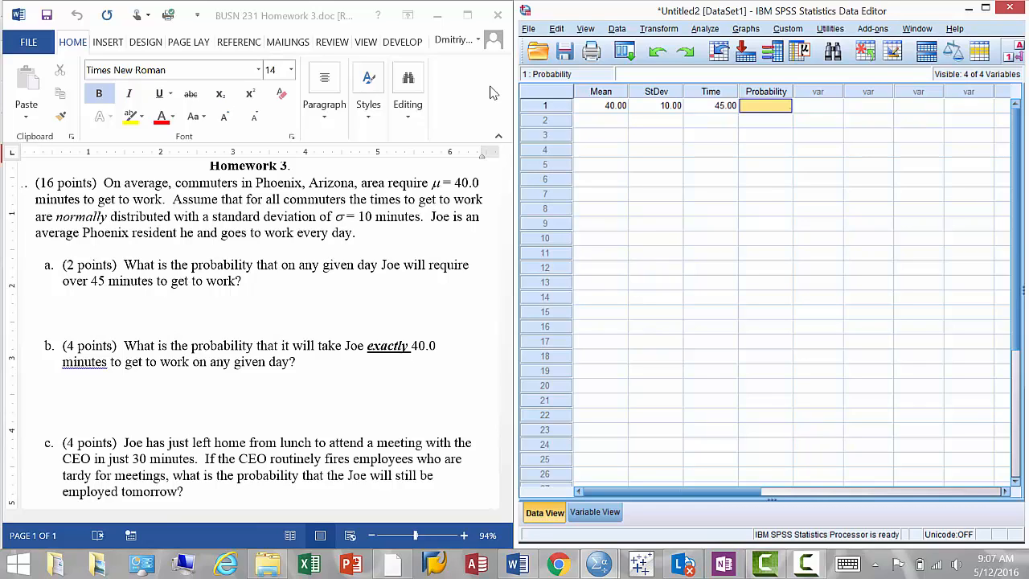
Step: Open the Compute Variable dialog, move it off the data grid, and set the target variable to Probability
left_click(658, 31)
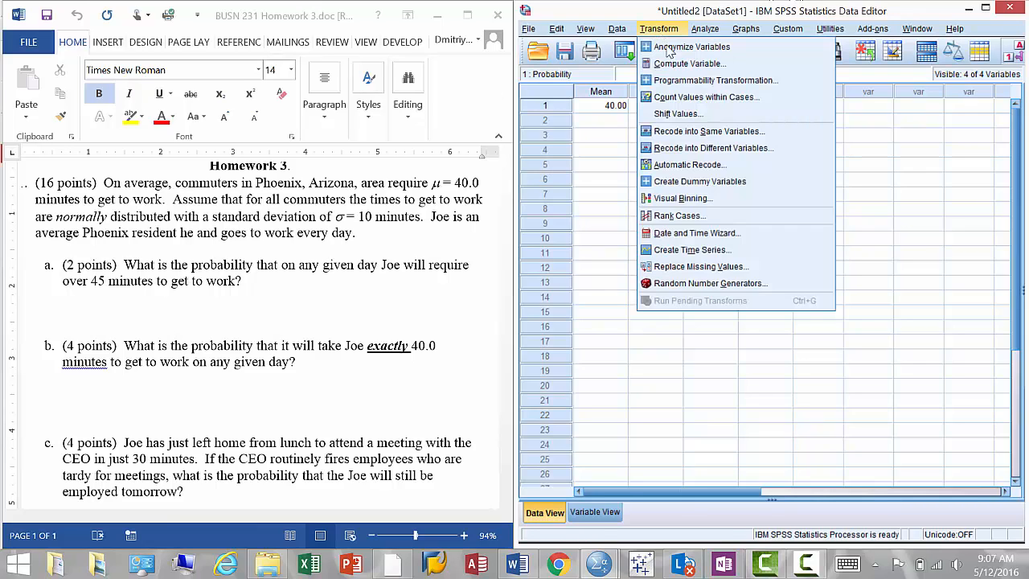
key("Return")
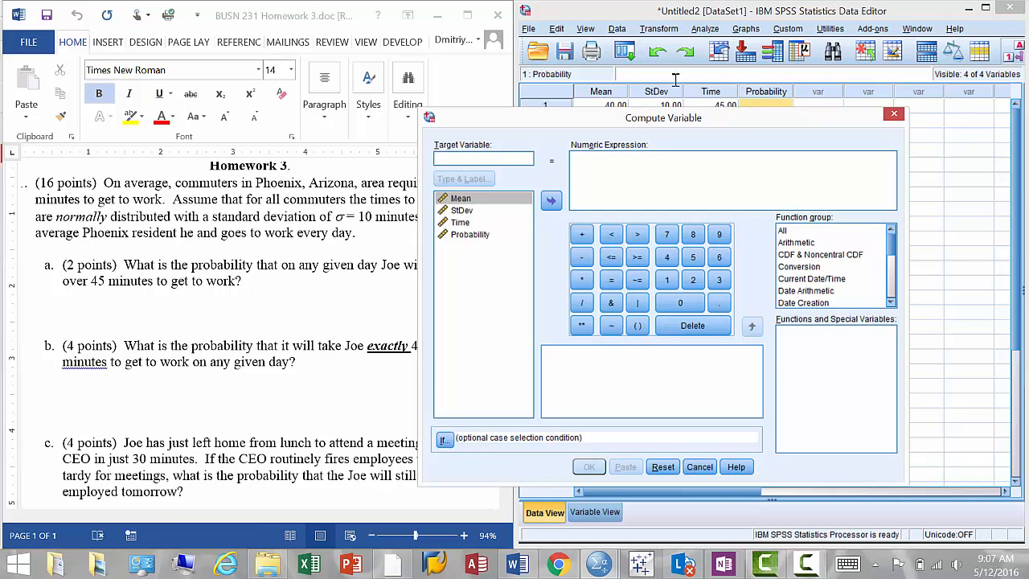
left_click_drag(539, 118, 196, 61)
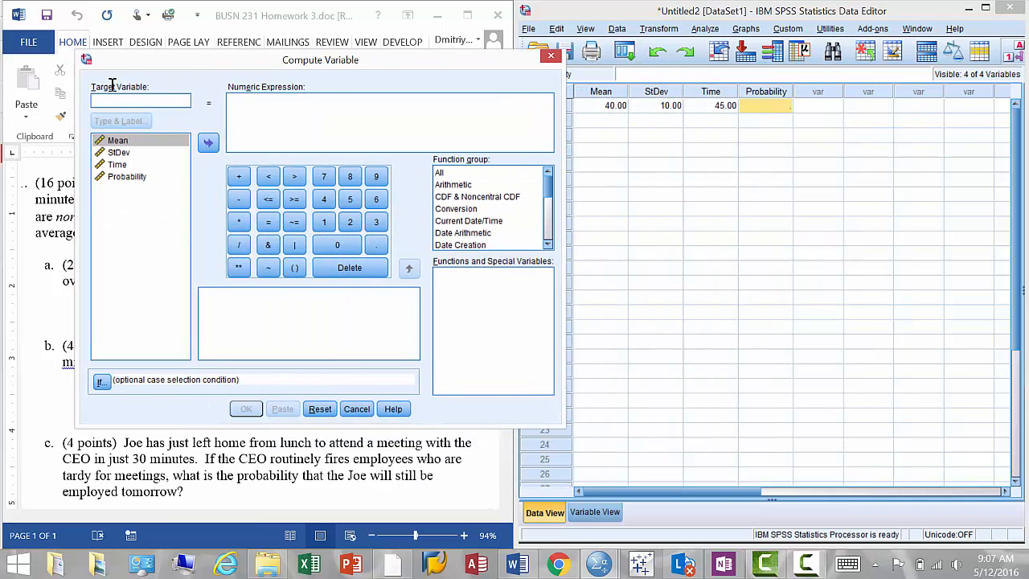
type("Probability")
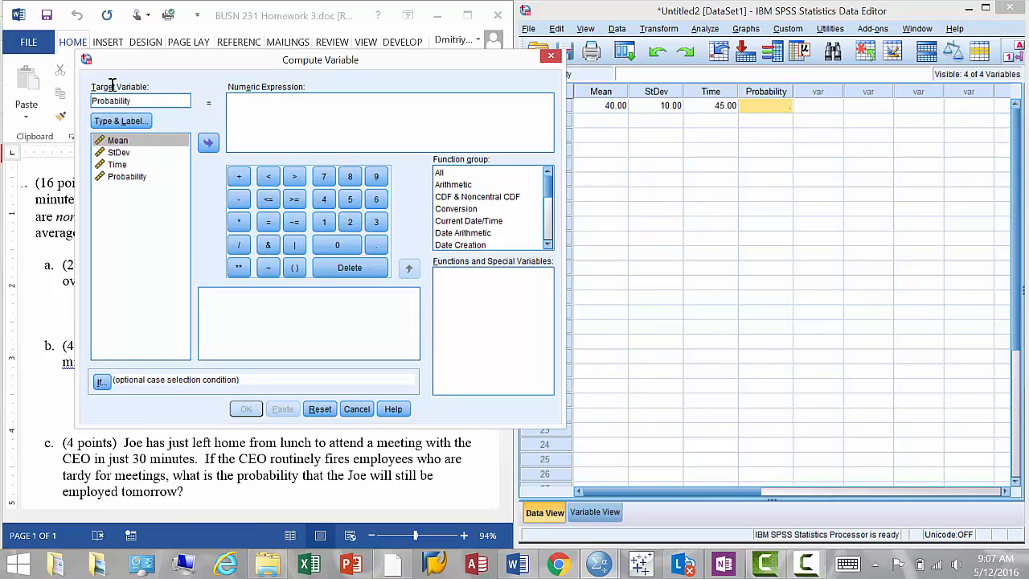
Step: Insert the Cdf.Normal function from the CDF & Noncentral CDF group into the numeric expression
left_click(261, 121)
left_click(472, 197)
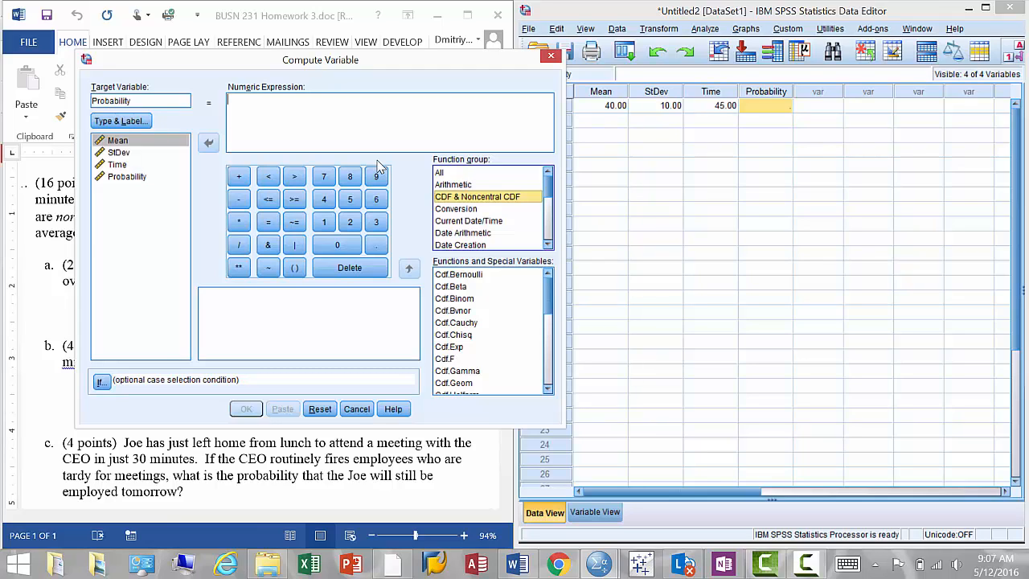
left_click(463, 384)
scroll(464, 387, "down", 2)
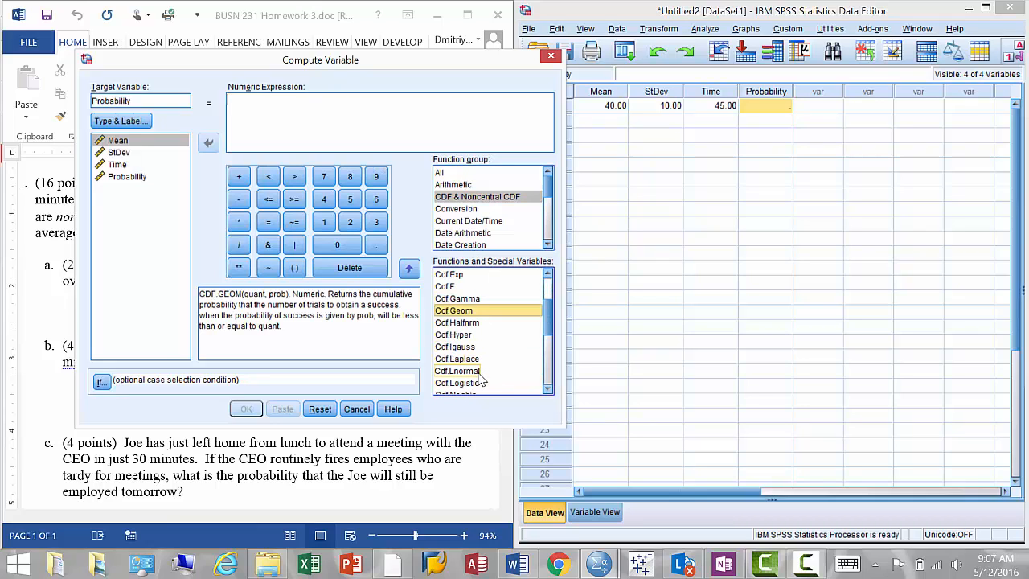
scroll(476, 386, "down", 1)
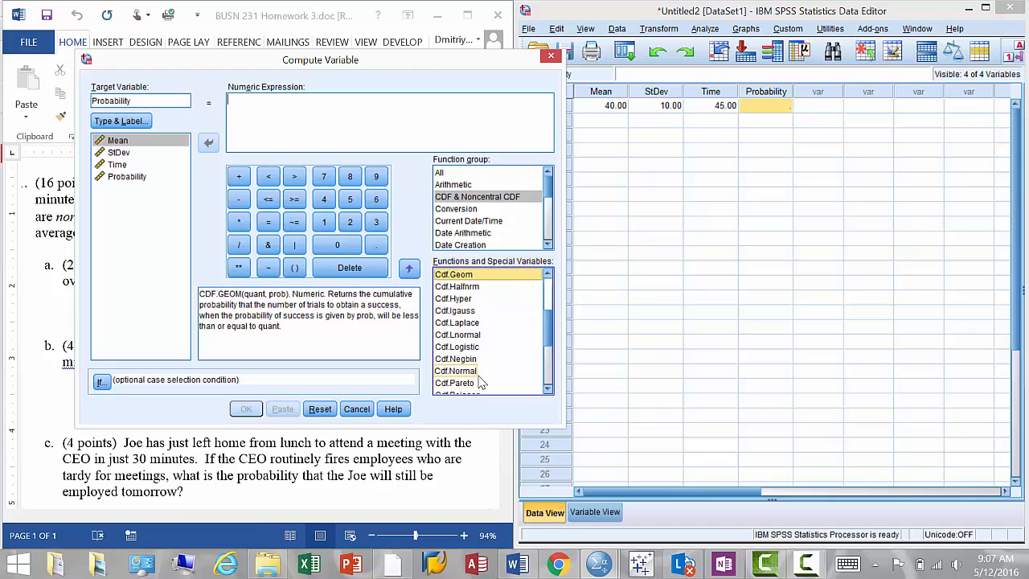
left_click(479, 371)
left_click(409, 267)
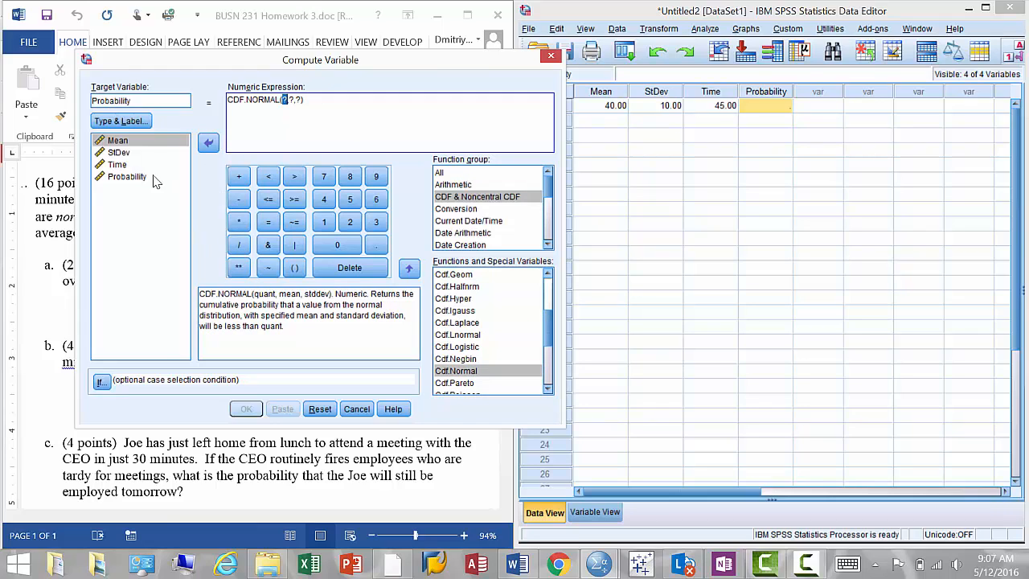
Step: Fill the CDF.NORMAL arguments with the variables Time, Mean and StDev, in that order
left_click(122, 164)
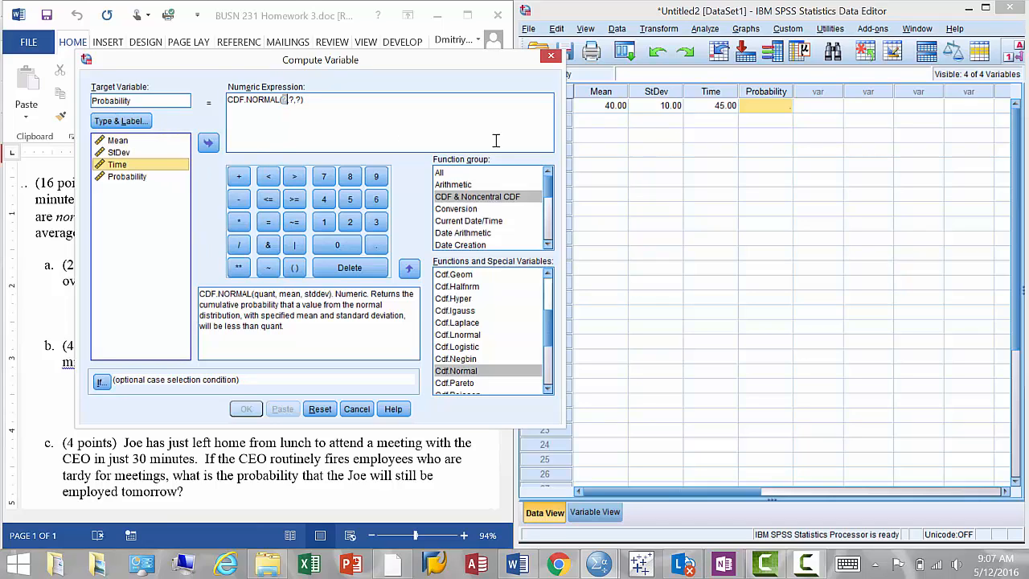
left_click(208, 142)
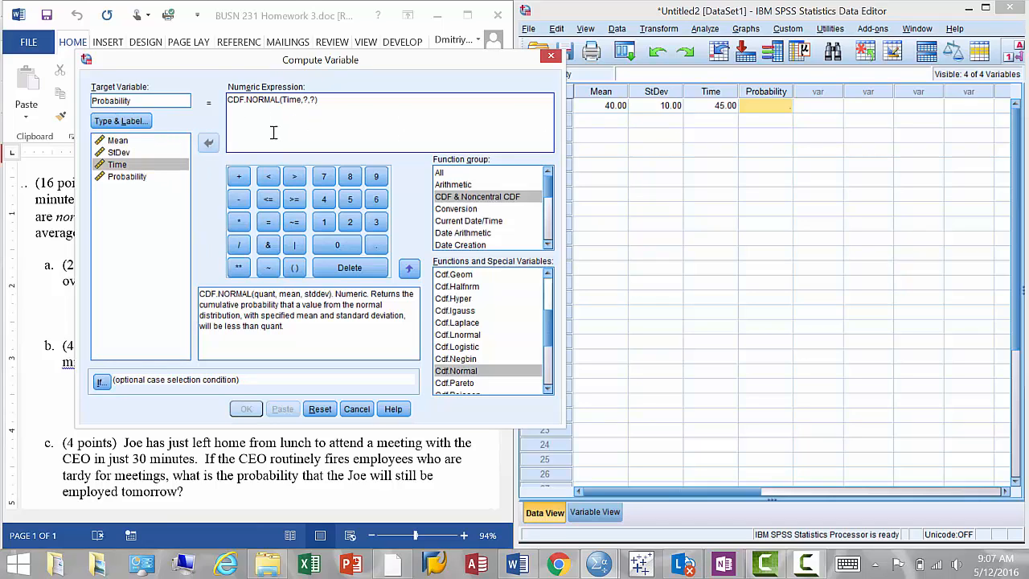
key("shift+Right")
left_click(136, 142)
double_click(115, 139)
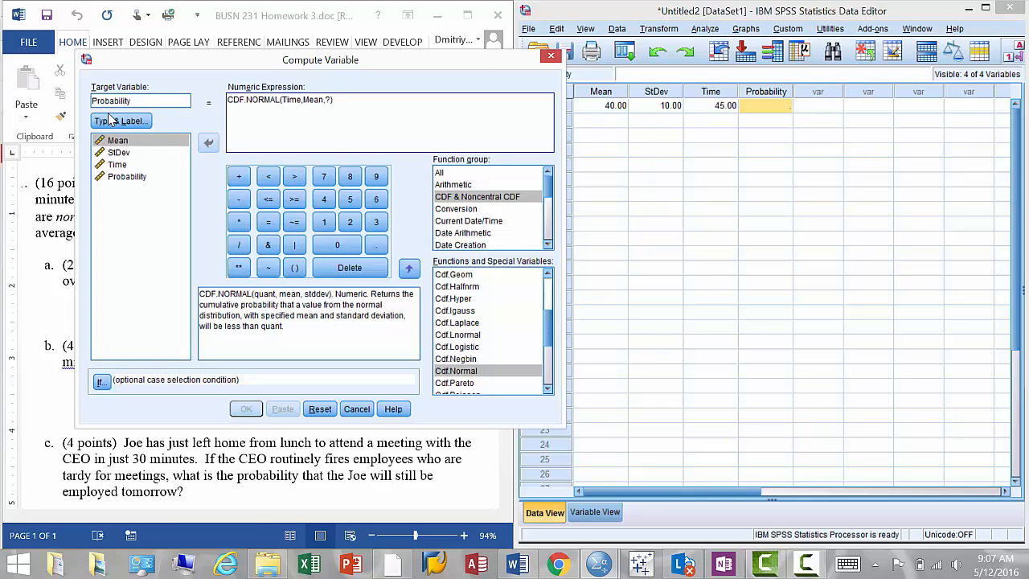
key("shift+Right")
double_click(119, 152)
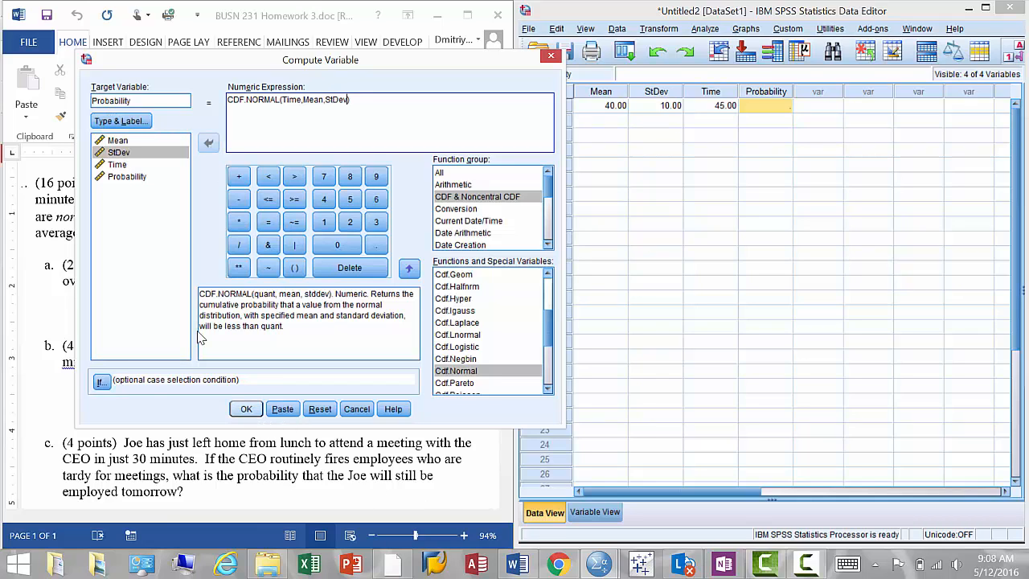
Step: Run the computation, allowing the existing variable to change, and select the first case's Probability cell in the Data Editor
left_click(246, 408)
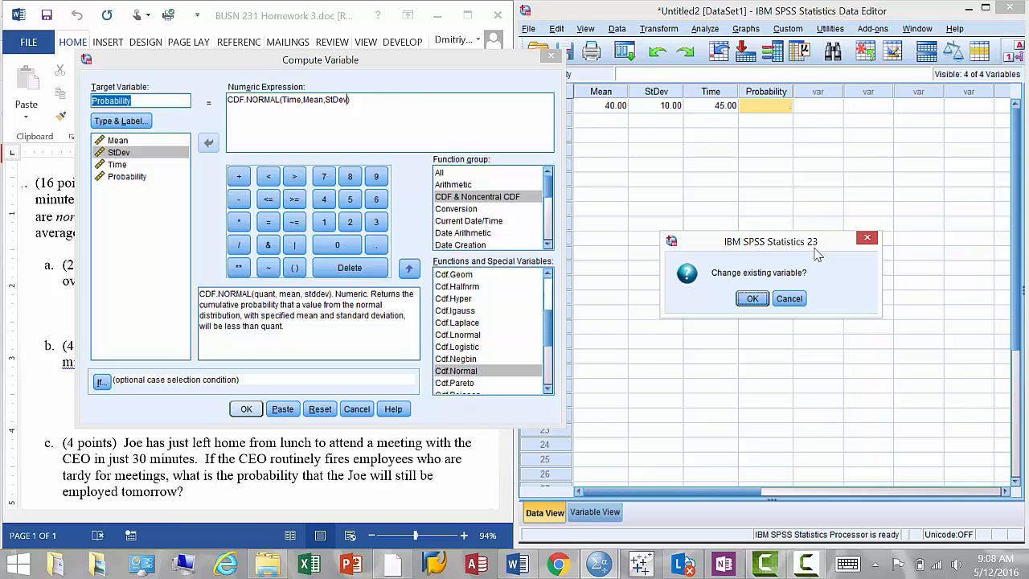
left_click(751, 299)
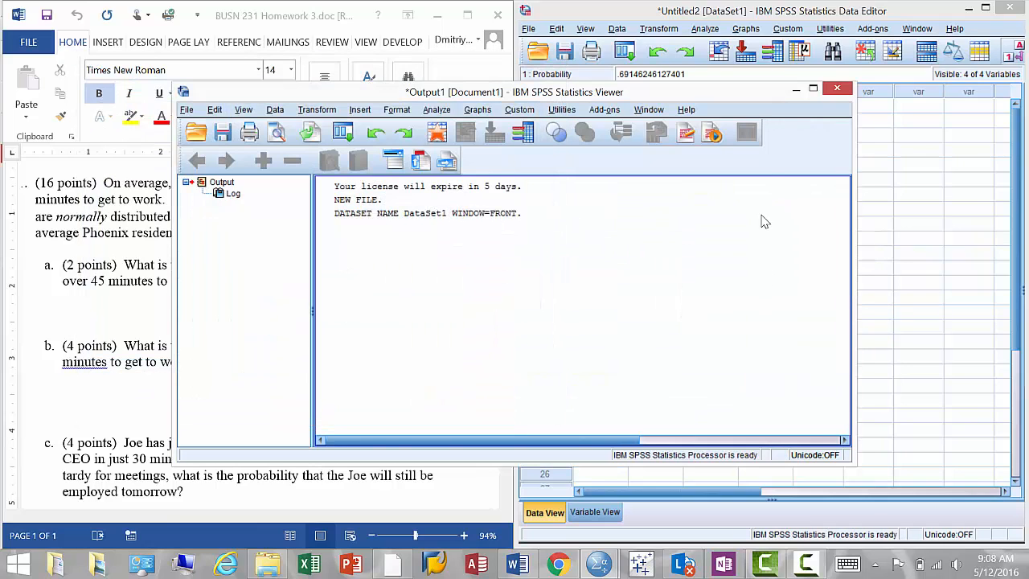
left_click(923, 154)
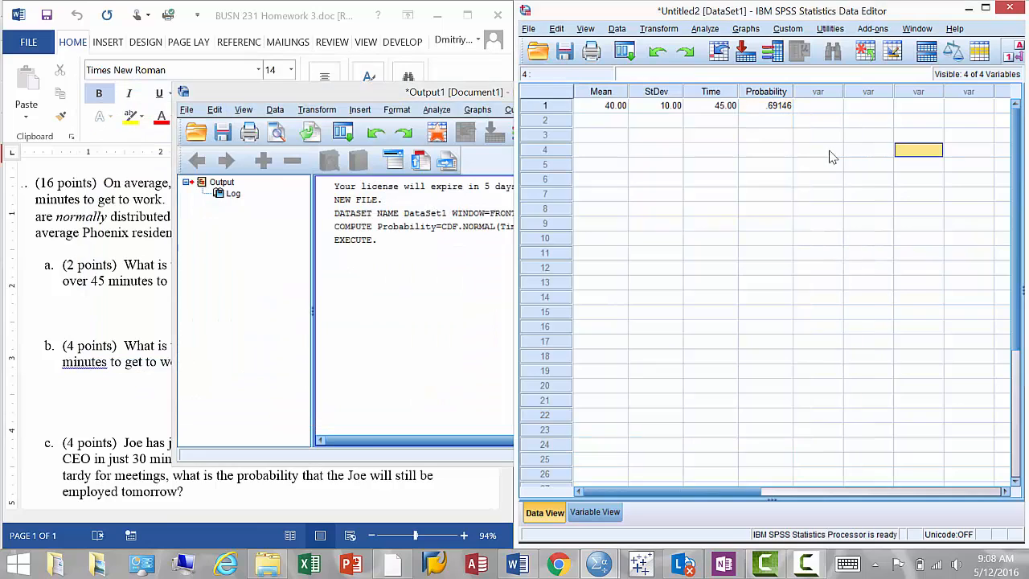
left_click(771, 106)
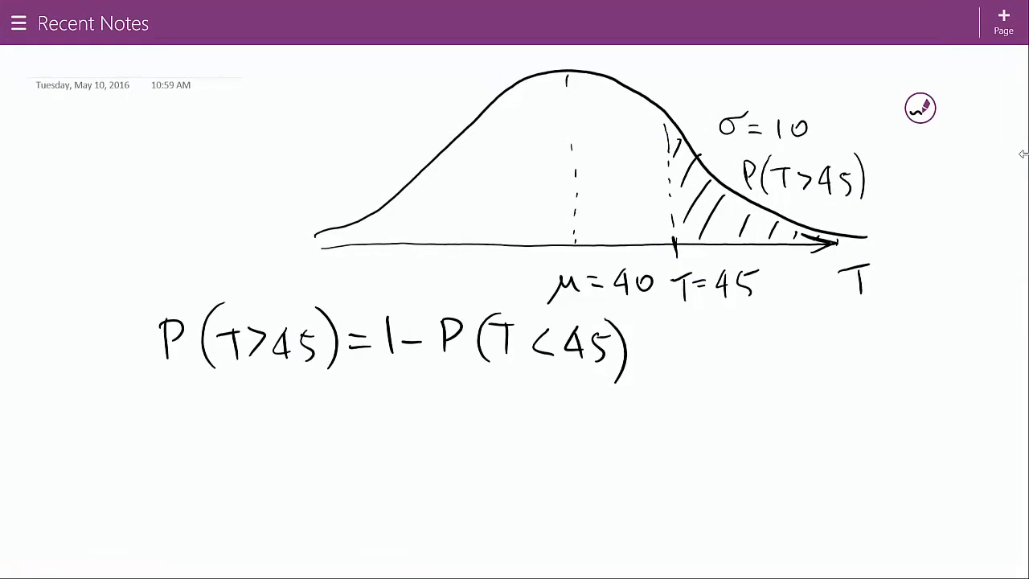
Step: Switch to the OneNote page and handwrite "= 1 - .69146" after the P(T > 45) equation
left_click_drag(653, 339, 663, 350)
mouse_move(687, 324)
left_mouse_down()
mouse_move(689, 361)
mouse_move(722, 347)
mouse_move(756, 358)
mouse_move(798, 333)
mouse_move(796, 357)
left_mouse_up()
left_click(735, 367)
left_click_drag(815, 326, 816, 358)
mouse_move(829, 329)
left_mouse_down()
mouse_move(845, 357)
mouse_move(867, 347)
left_mouse_up()
left_click(866, 327)
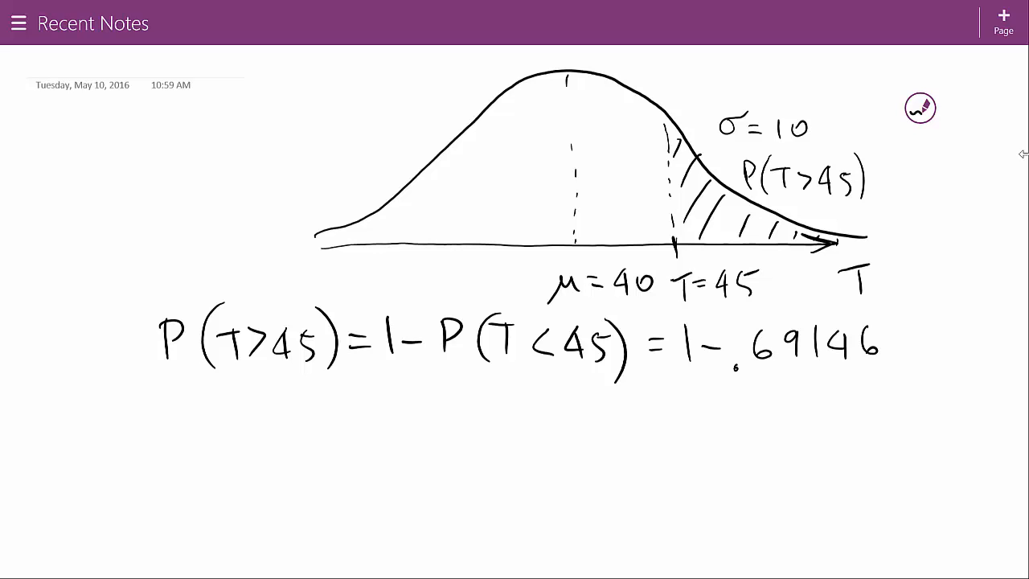
Step: Finish the handwritten equation with the result "= 0.30854" on the line below
left_click_drag(897, 337, 916, 337)
left_click_drag(902, 343, 919, 342)
left_click_drag(685, 398, 700, 397)
mouse_move(687, 403)
left_mouse_down()
mouse_move(725, 396)
mouse_move(770, 414)
mouse_move(800, 393)
mouse_move(821, 407)
mouse_move(831, 391)
mouse_move(867, 412)
mouse_move(857, 421)
mouse_move(873, 389)
mouse_move(898, 409)
left_mouse_up()
left_click(748, 410)
left_click_drag(894, 390, 896, 428)
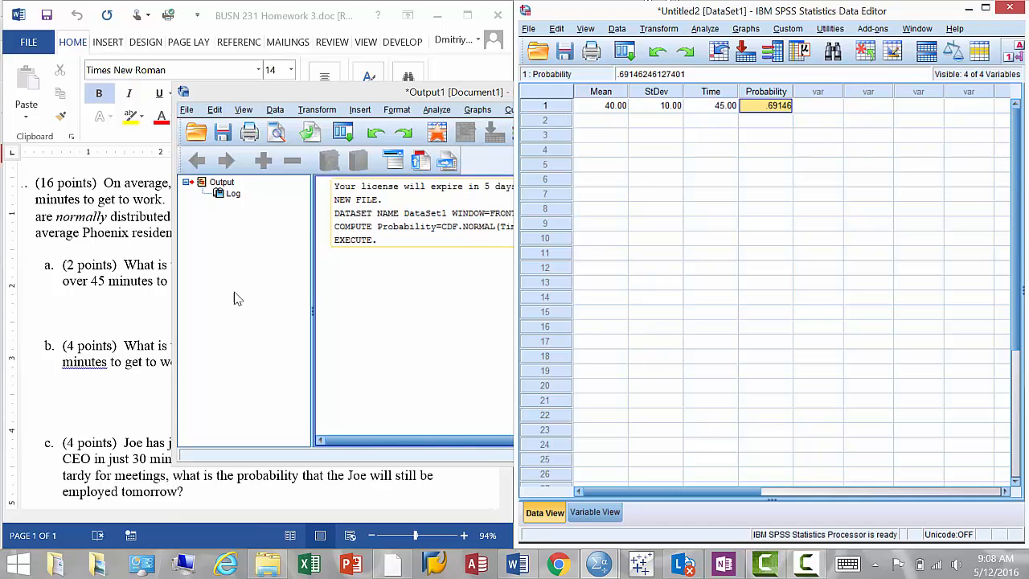
Step: Return to SPSS, minimize the output viewer, and read parts b to d of the homework in Word
left_click_drag(221, 82, 233, 97)
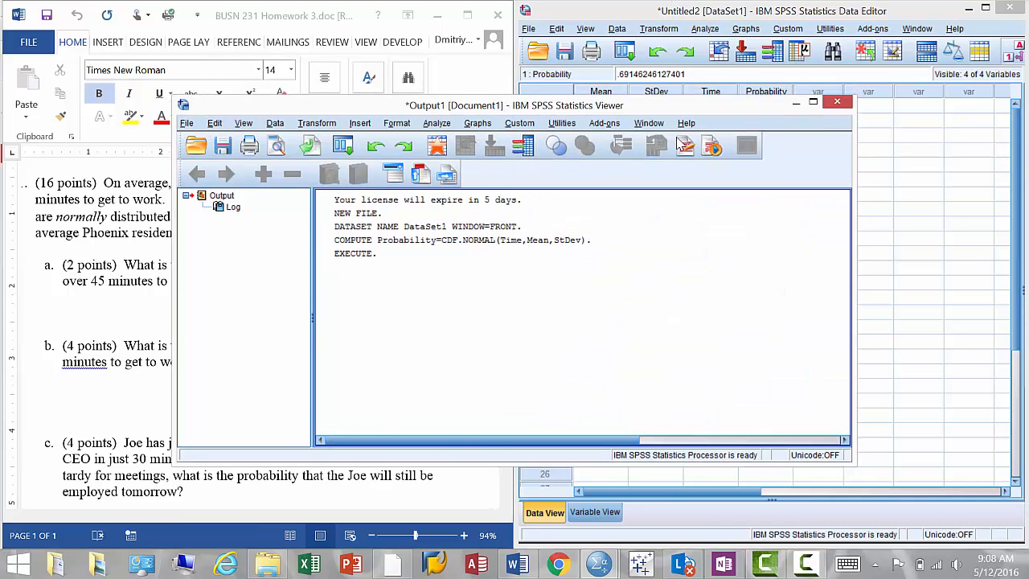
left_click(795, 102)
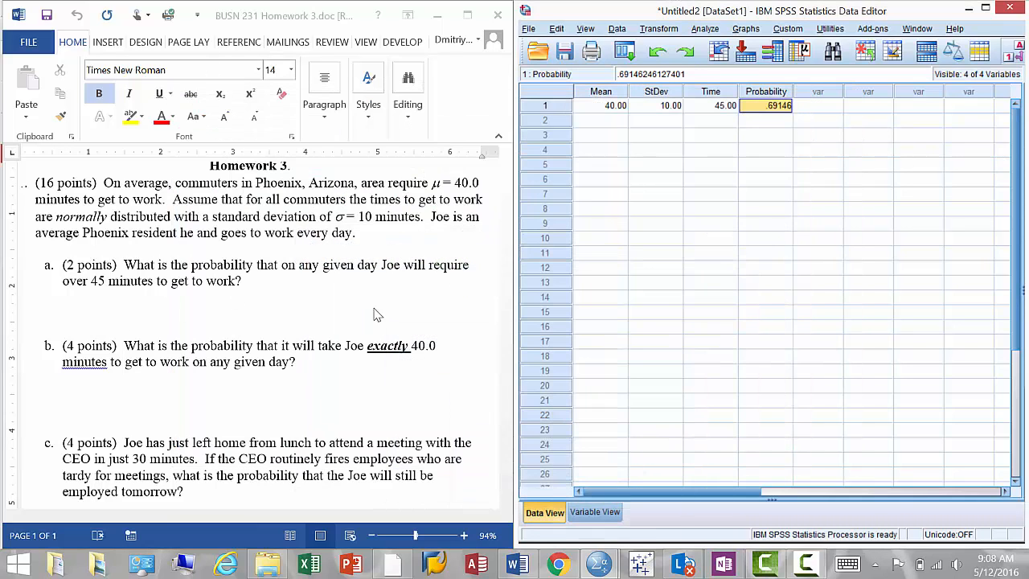
left_click(197, 353)
scroll(207, 366, "down", 1)
scroll(207, 365, "down", 1)
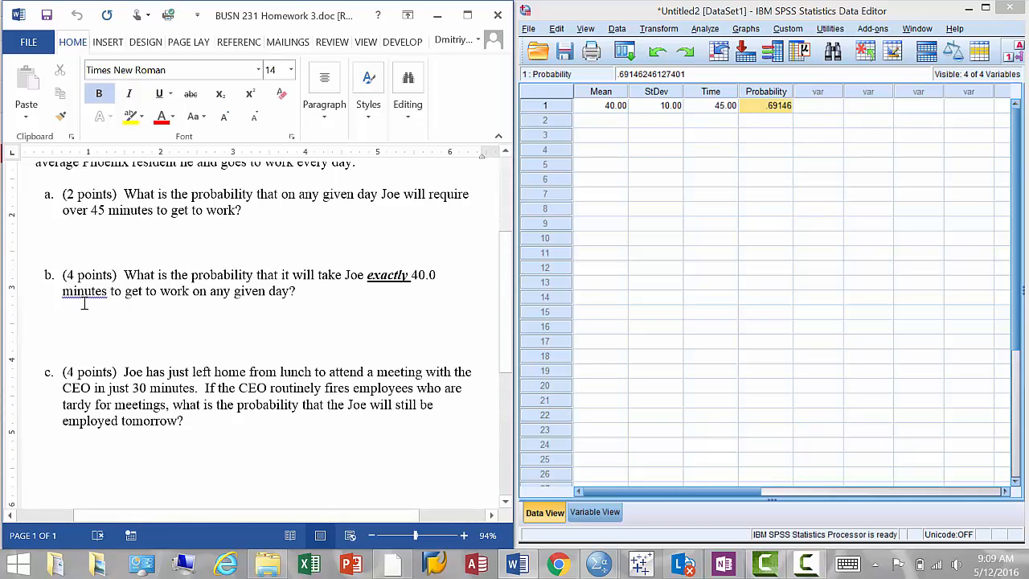
scroll(88, 314, "down", 5)
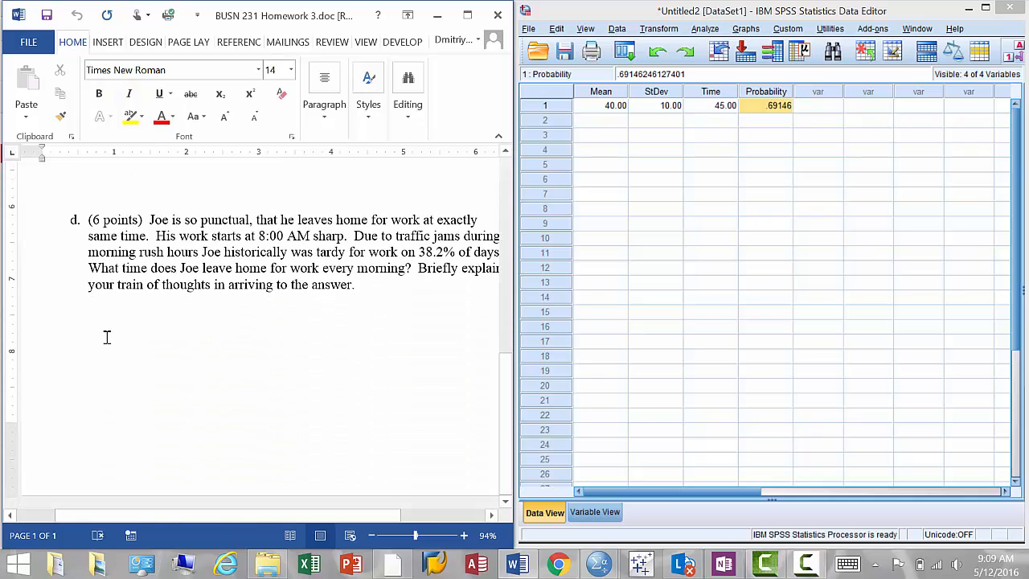
scroll(106, 337, "up", 3)
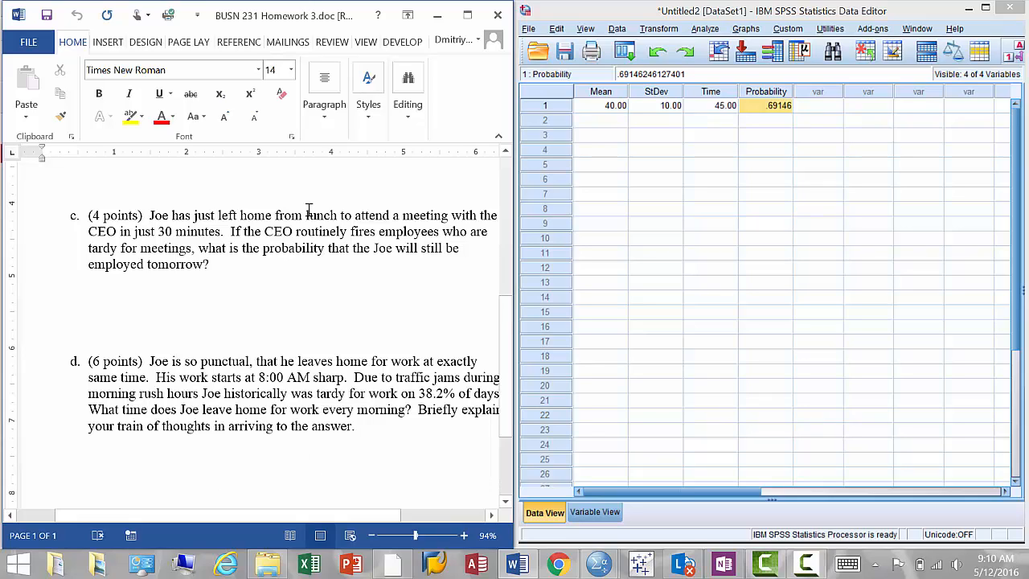
Step: Set the first case's Time value to 30 in the SPSS Data Editor for homework part c
left_click(705, 108)
type("30")
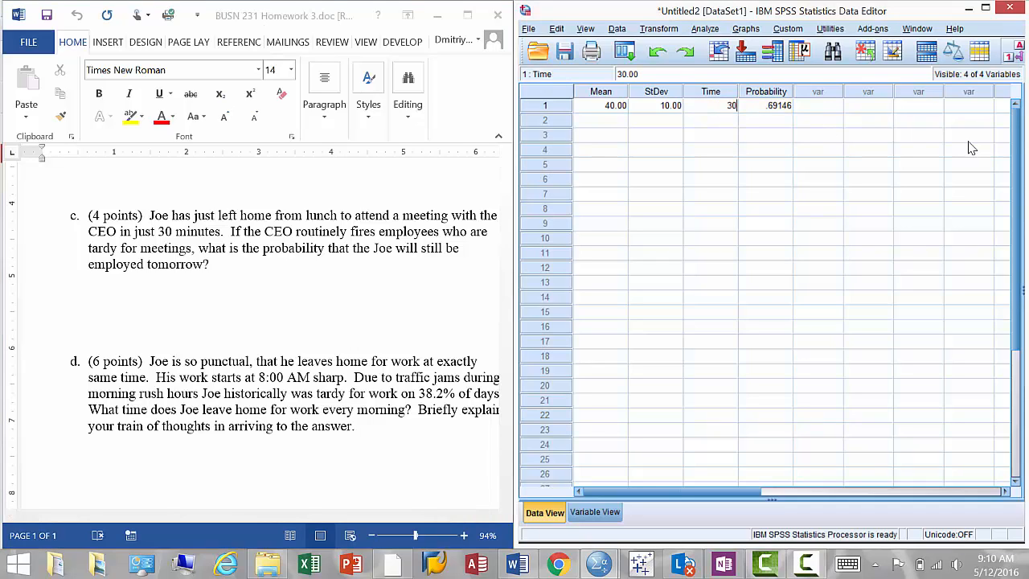
key("Return")
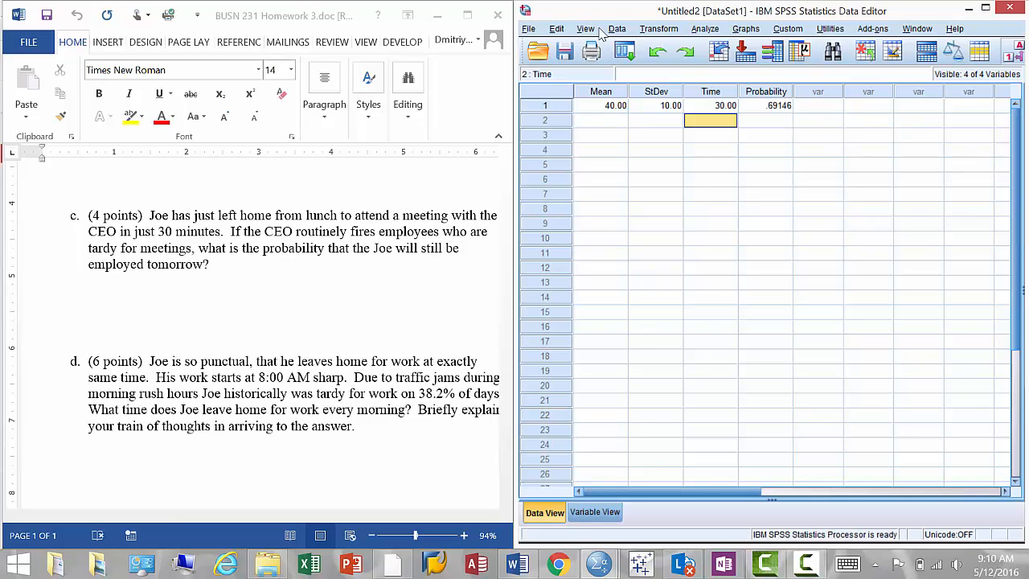
Step: Recompute Probability with CDF.NORMAL(Time,Mean,StDev), overwriting the existing variable, then minimize the output viewer and select the first case's Probability cell
left_click(645, 34)
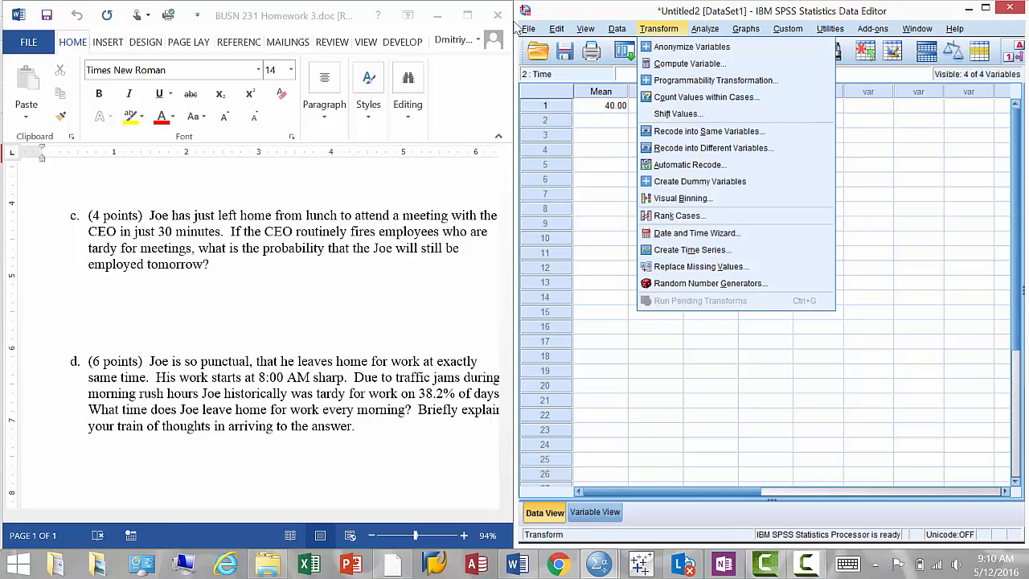
left_click(671, 64)
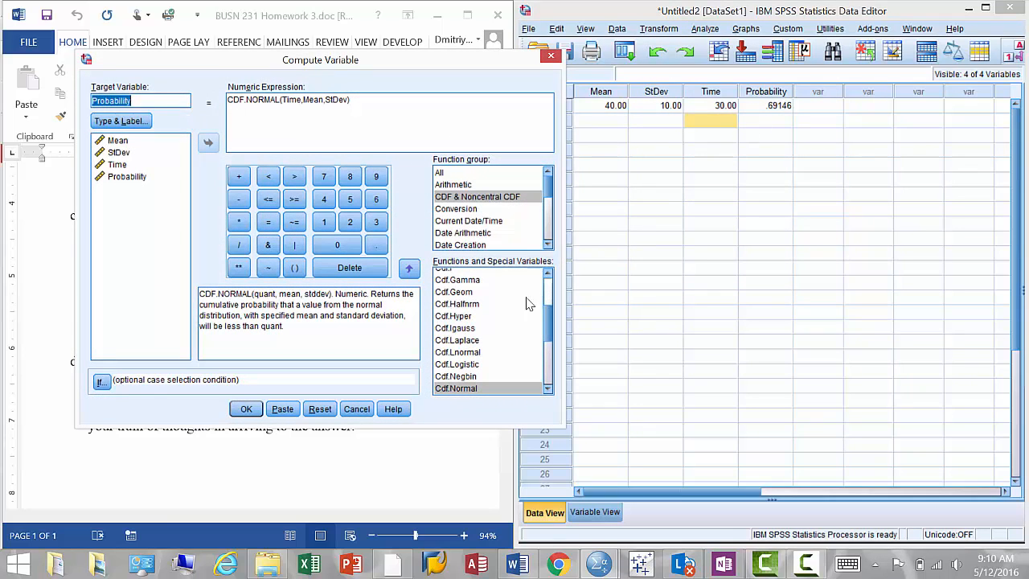
left_click(246, 408)
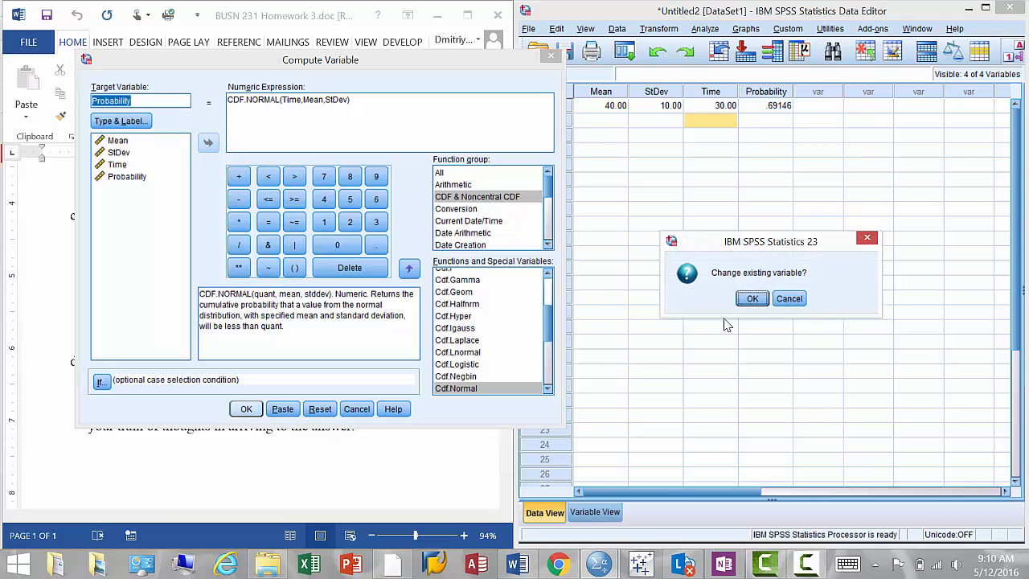
left_click(752, 298)
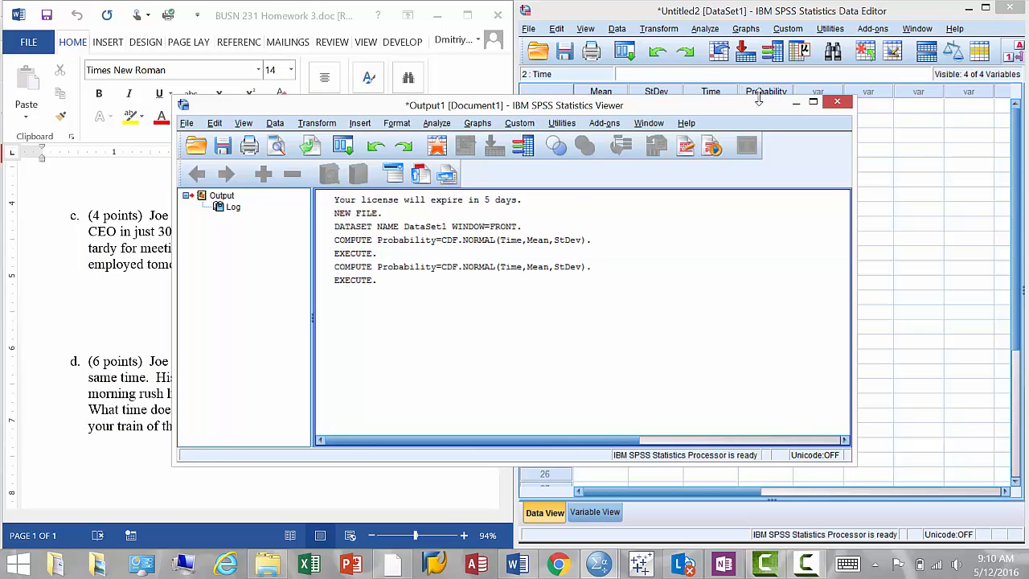
left_click(796, 102)
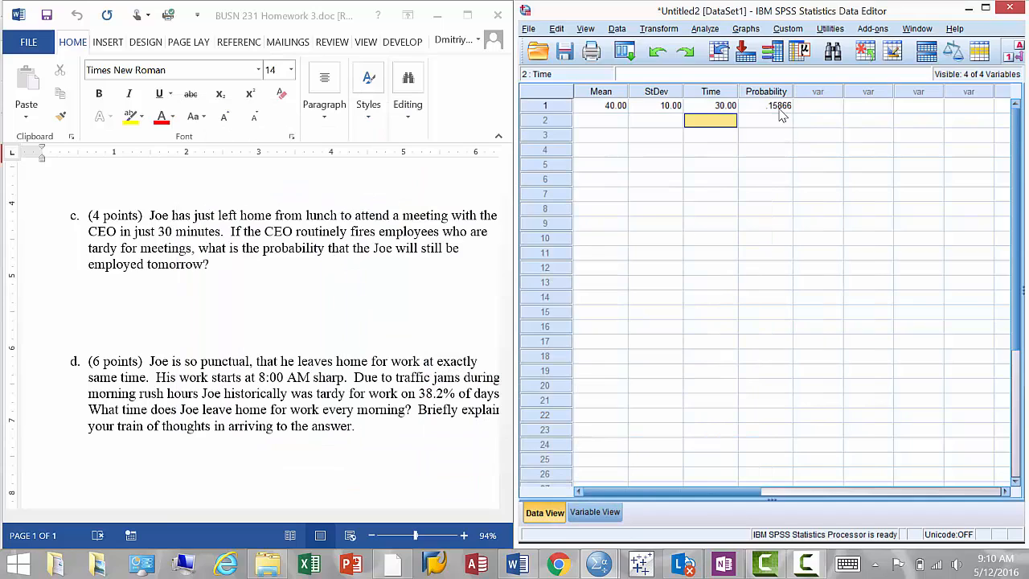
left_click(780, 106)
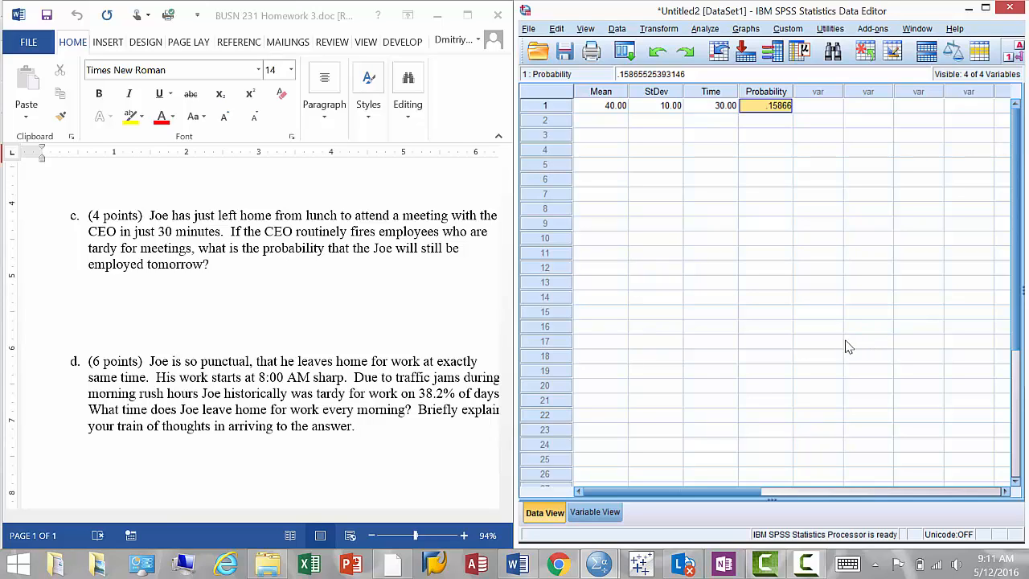
Step: Read homework part d in the Word document in full width, then switch to the OneNote notes
left_click(312, 404)
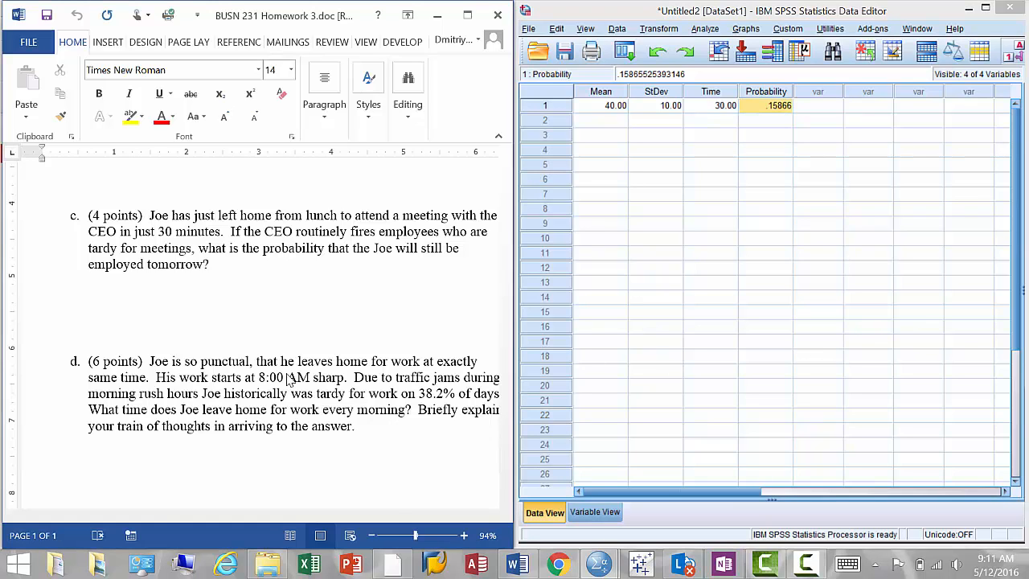
scroll(310, 386, "down", 3)
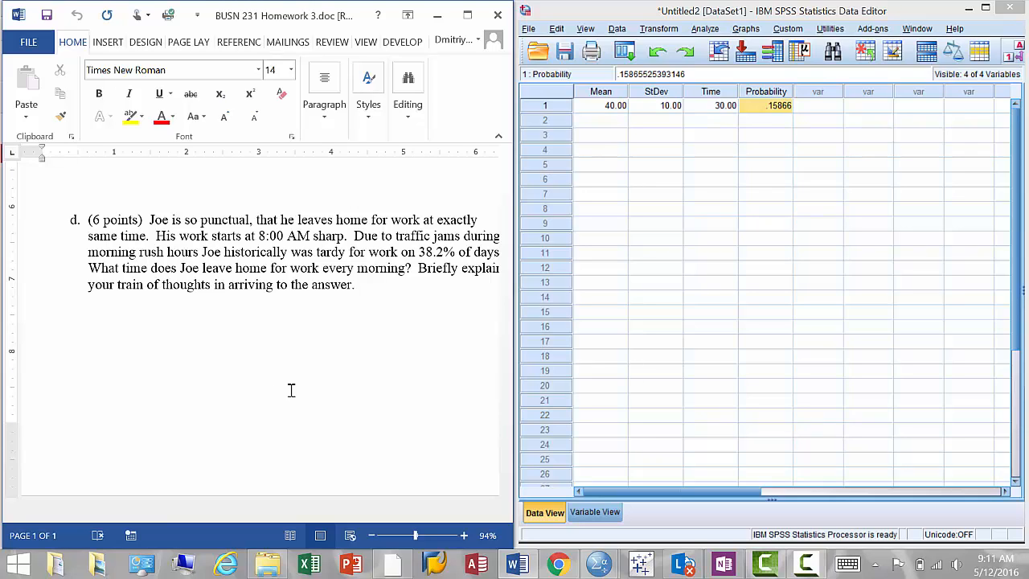
left_click_drag(254, 517, 276, 521)
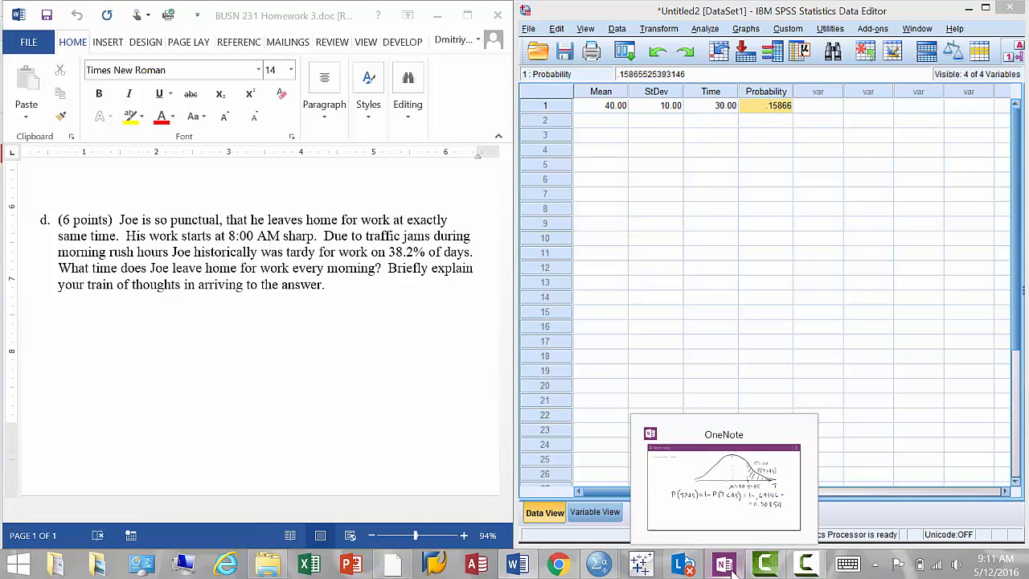
left_click(725, 565)
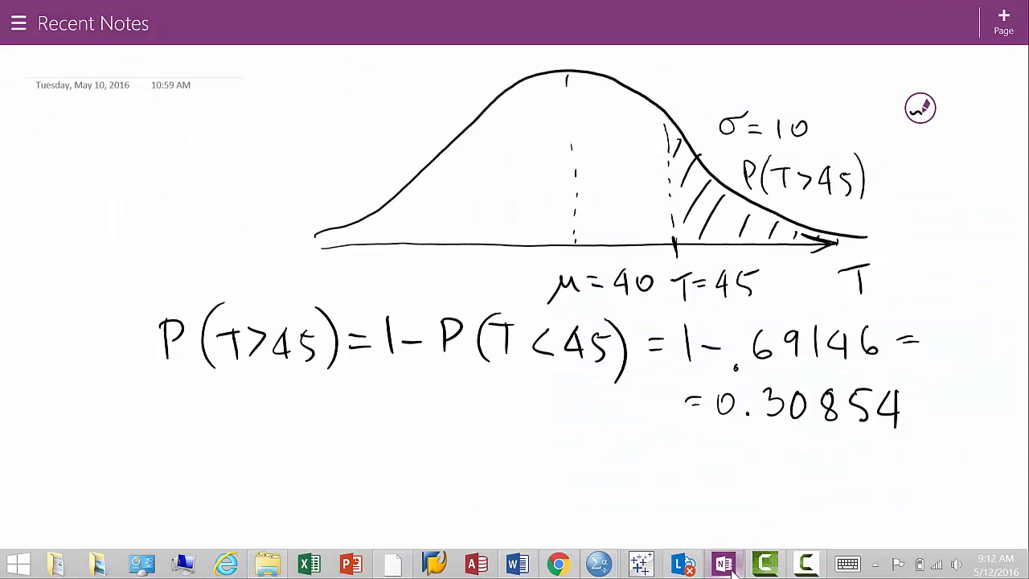
Step: Erase the hatching, the dashed line and the T=45 label from the bell curve sketch, and redraw the horizontal axis with an arrowhead
mouse_move(671, 156)
left_mouse_down()
mouse_move(698, 200)
mouse_move(802, 238)
left_mouse_up()
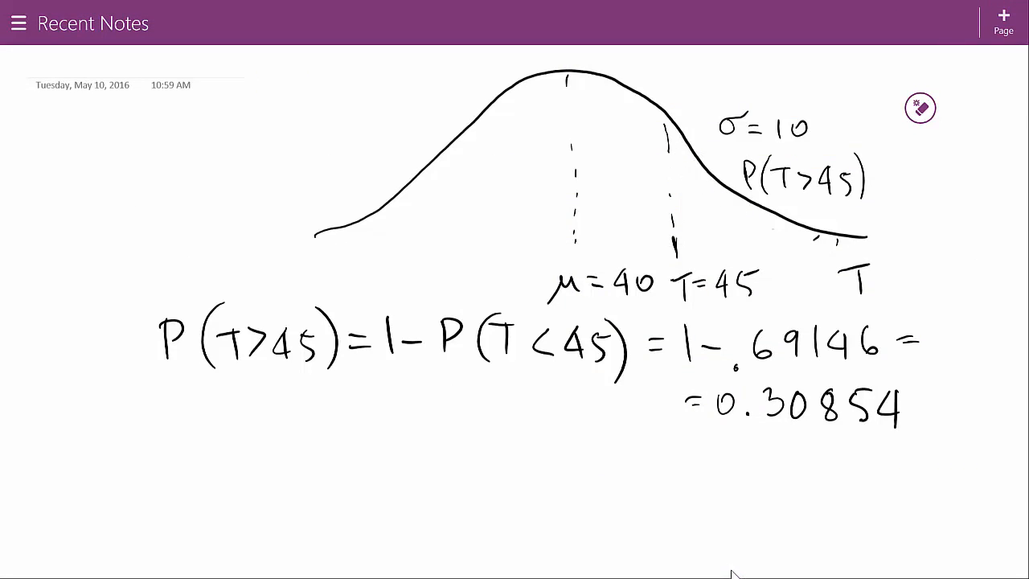
left_click_drag(666, 125, 675, 257)
left_click_drag(276, 254, 935, 238)
mouse_move(892, 223)
left_mouse_down()
mouse_move(936, 238)
mouse_move(905, 251)
left_mouse_up()
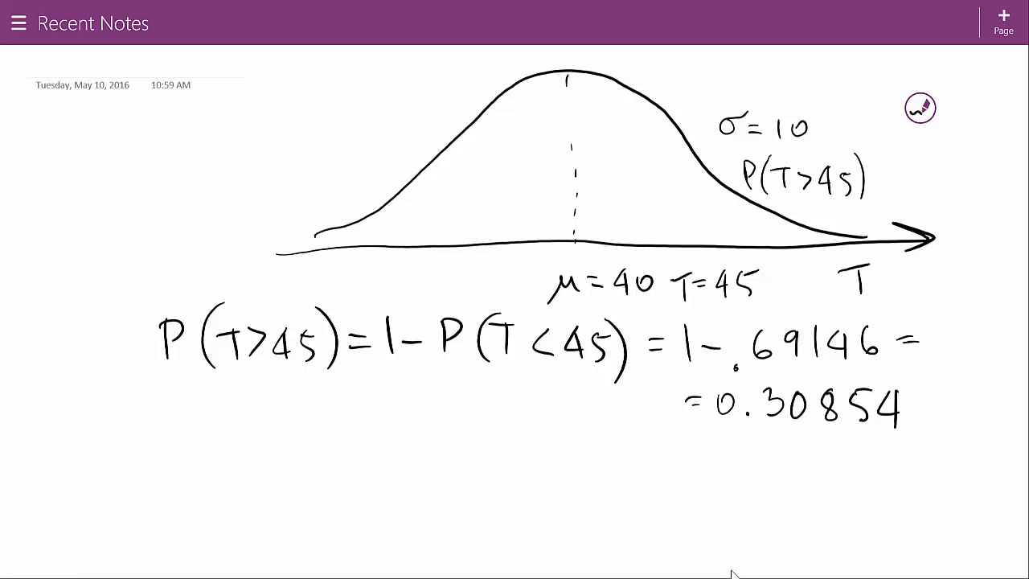
mouse_move(680, 281)
left_mouse_down()
mouse_move(745, 285)
mouse_move(757, 272)
left_mouse_up()
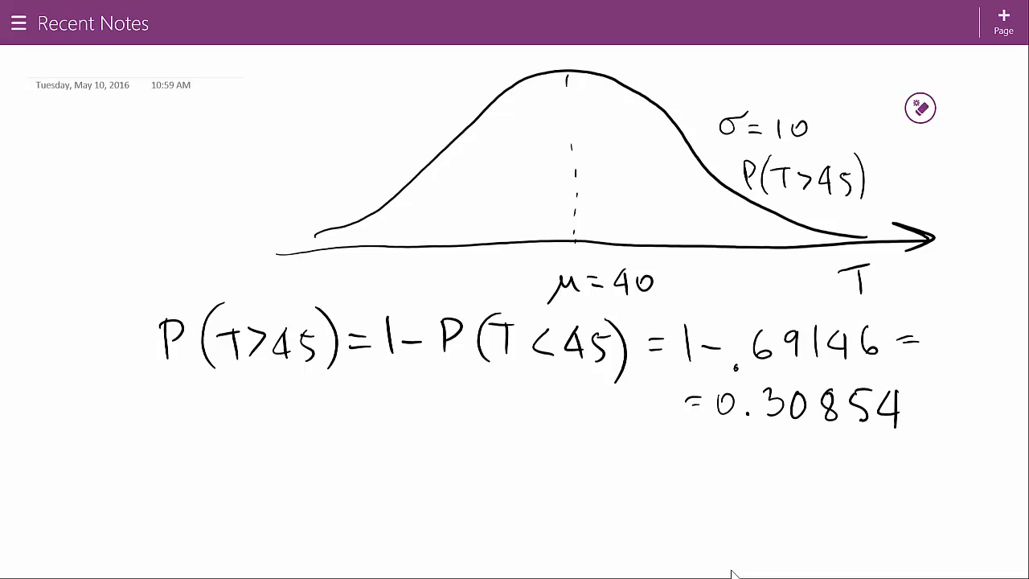
Step: Draw a dashed vertical line through the curve to the right of the mean and label it T=? below the axis
left_click_drag(660, 87, 661, 98)
left_click_drag(665, 109, 666, 118)
left_click_drag(665, 126, 666, 130)
mouse_move(669, 267)
left_mouse_down()
mouse_move(701, 265)
mouse_move(689, 301)
mouse_move(718, 275)
left_mouse_up()
left_click_drag(711, 285, 750, 294)
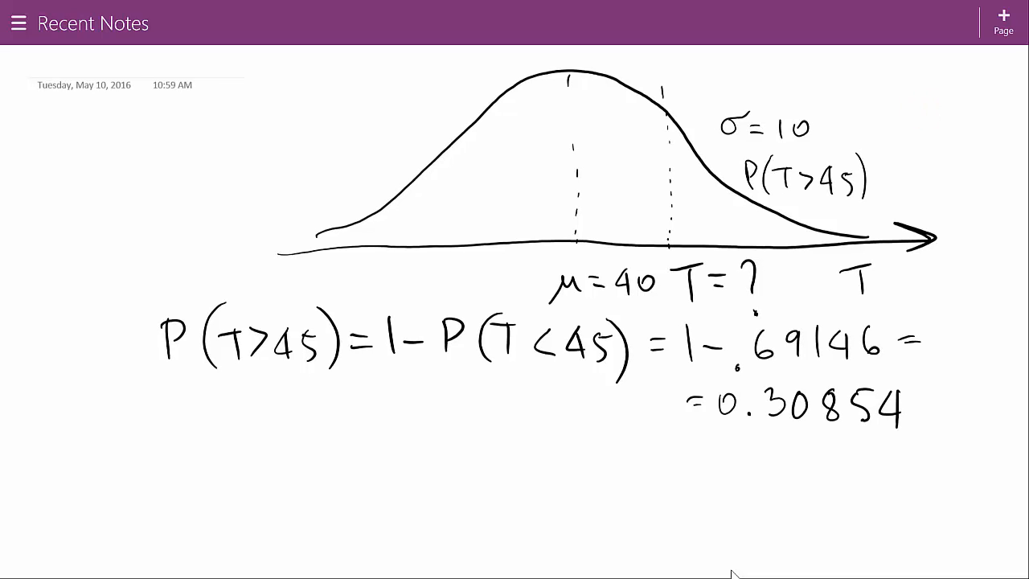
Step: Hatch the area under the curve to the right of the dashed line and write 0.382 inside it
mouse_move(686, 140)
left_mouse_down()
mouse_move(675, 165)
mouse_move(696, 233)
left_mouse_up()
mouse_move(749, 201)
left_mouse_down()
mouse_move(730, 238)
mouse_move(800, 241)
left_mouse_up()
left_click_drag(820, 235, 817, 239)
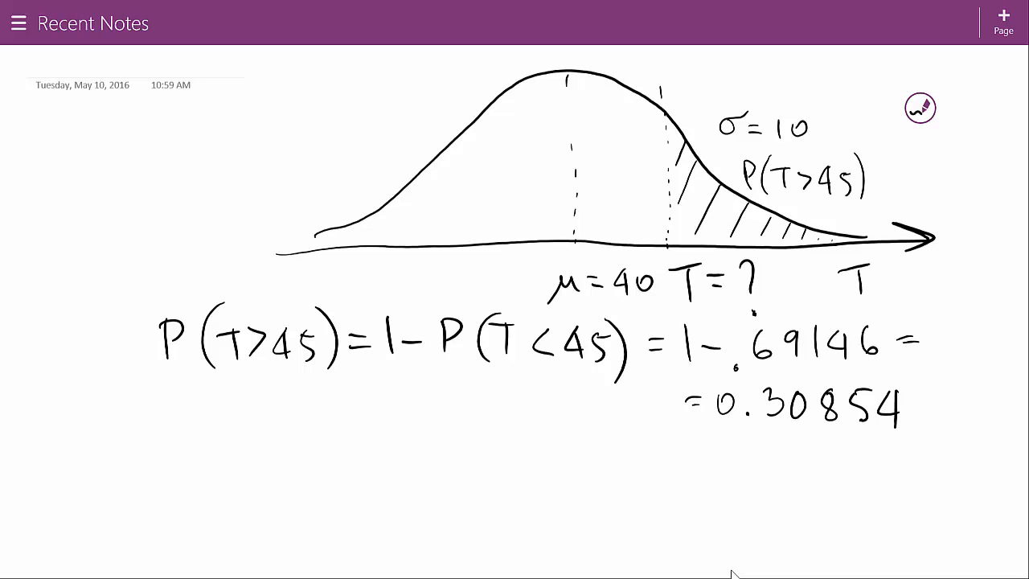
mouse_move(712, 215)
left_mouse_down()
mouse_move(707, 233)
mouse_move(712, 215)
mouse_move(743, 220)
mouse_move(736, 238)
mouse_move(762, 220)
mouse_move(784, 239)
left_mouse_up()
left_click(719, 233)
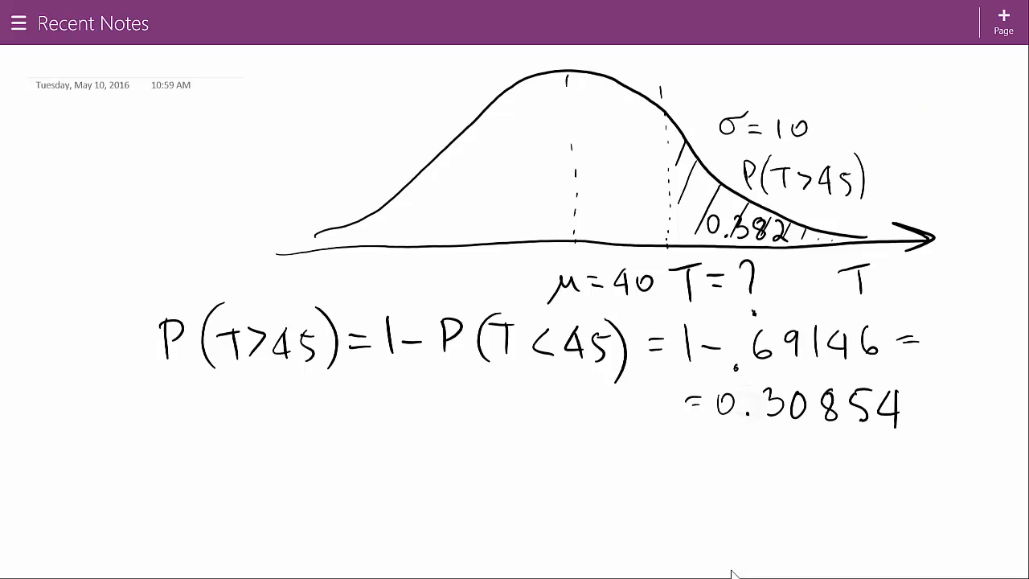
Step: Draw an arrow leftward from the T=? line and write 1-0.382 = 0.618 above it
mouse_move(671, 183)
left_mouse_down()
mouse_move(436, 185)
mouse_move(474, 199)
left_mouse_up()
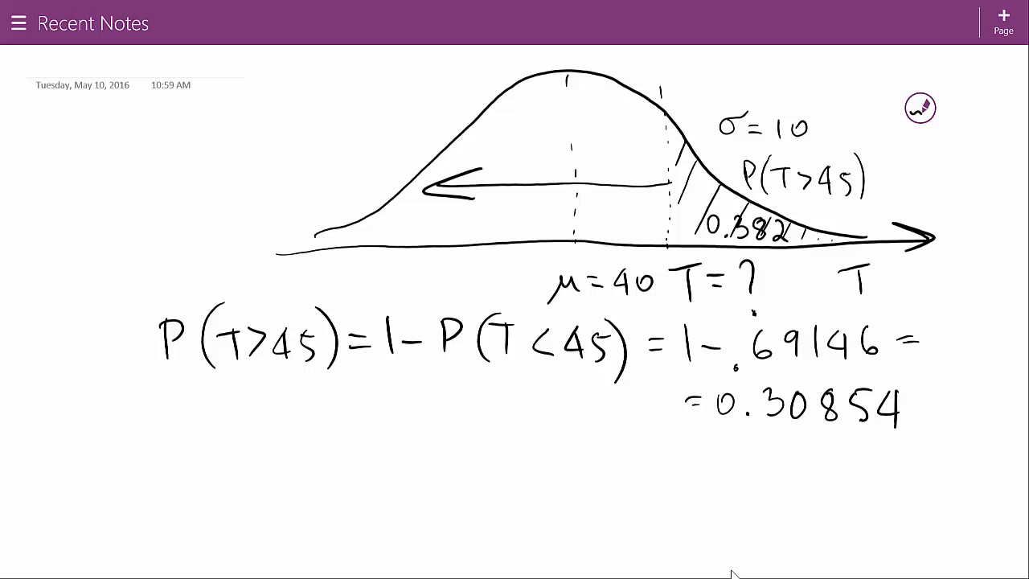
mouse_move(493, 134)
left_mouse_down()
mouse_move(497, 159)
mouse_move(510, 148)
left_mouse_up()
mouse_move(525, 138)
left_mouse_down()
mouse_move(531, 154)
mouse_move(527, 140)
mouse_move(568, 153)
mouse_move(593, 132)
mouse_move(615, 149)
mouse_move(634, 137)
left_mouse_up()
left_click(549, 154)
left_click_drag(624, 144, 635, 143)
left_click_drag(569, 162, 578, 162)
mouse_move(567, 169)
left_mouse_down()
mouse_move(594, 160)
mouse_move(641, 173)
mouse_move(653, 149)
left_mouse_up()
left_click(610, 171)
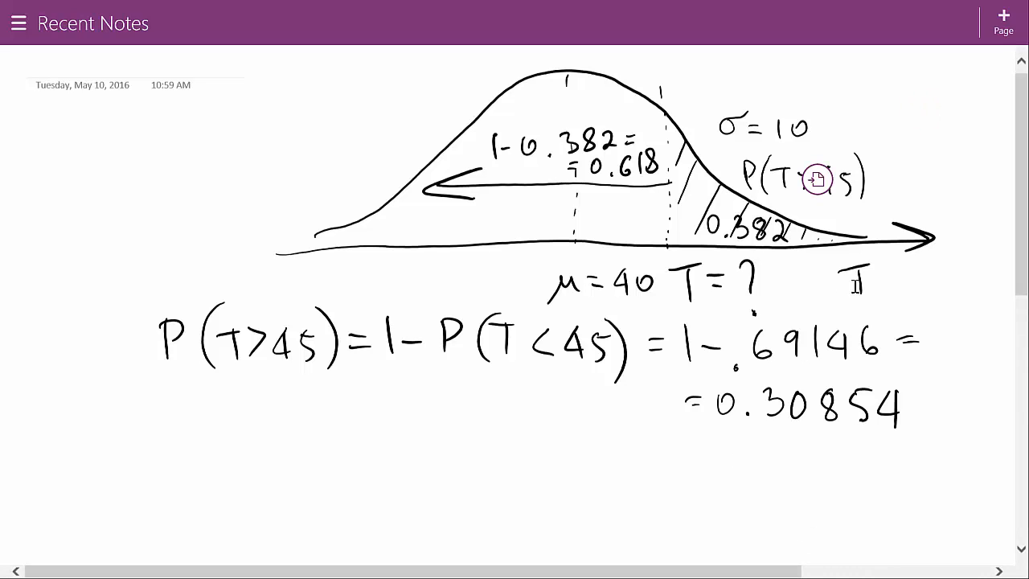
Step: Switch to the SPSS Data Editor, clear the first case's Time value, and set its Probability to 0.618
key("alt+Tab")
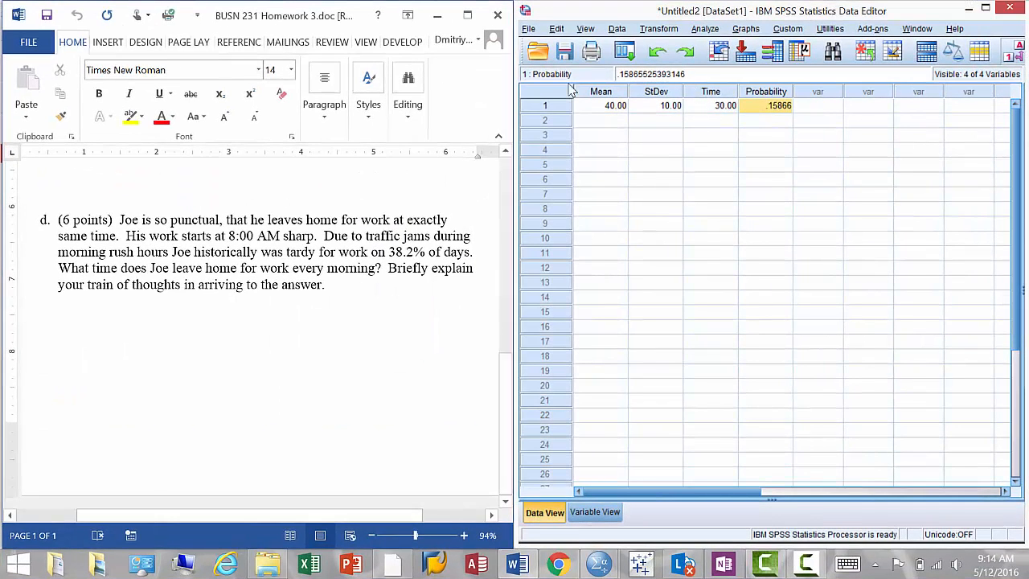
left_click(712, 106)
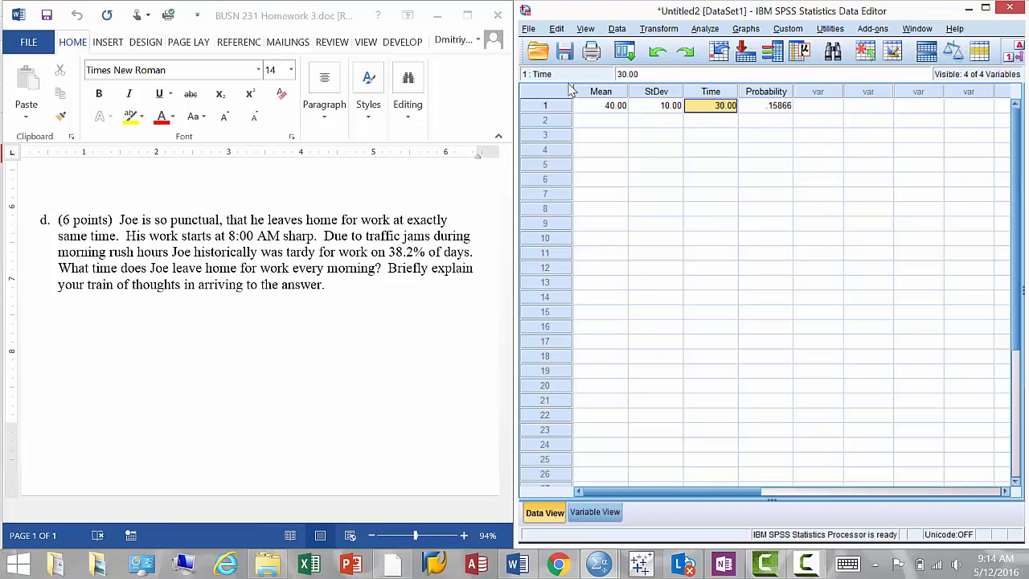
key("Delete")
key("Right")
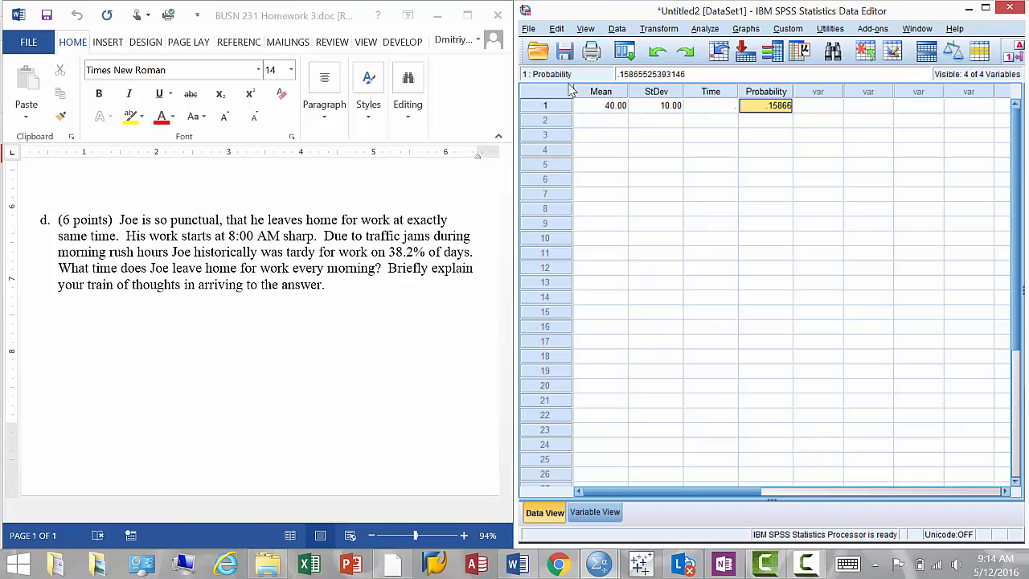
type("0.")
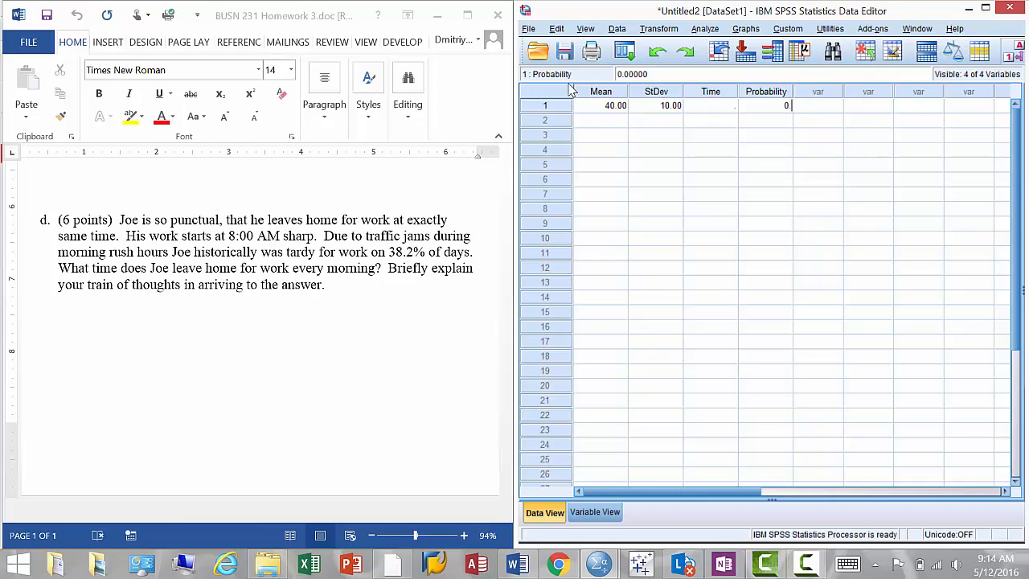
type("618")
key("Return")
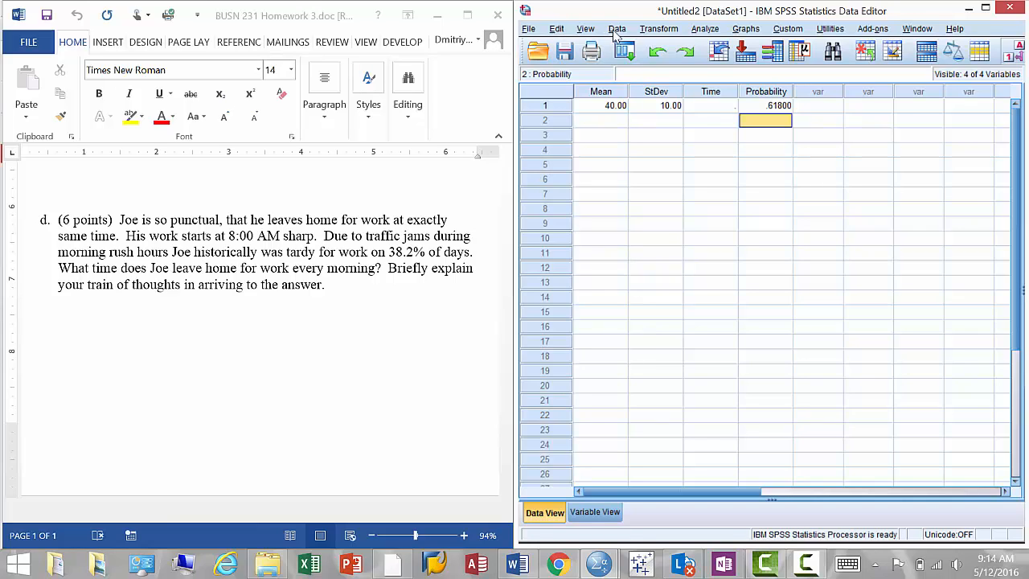
Step: Start a Compute Variable operation with Time as the target variable and clear the old numeric expression
left_click(659, 30)
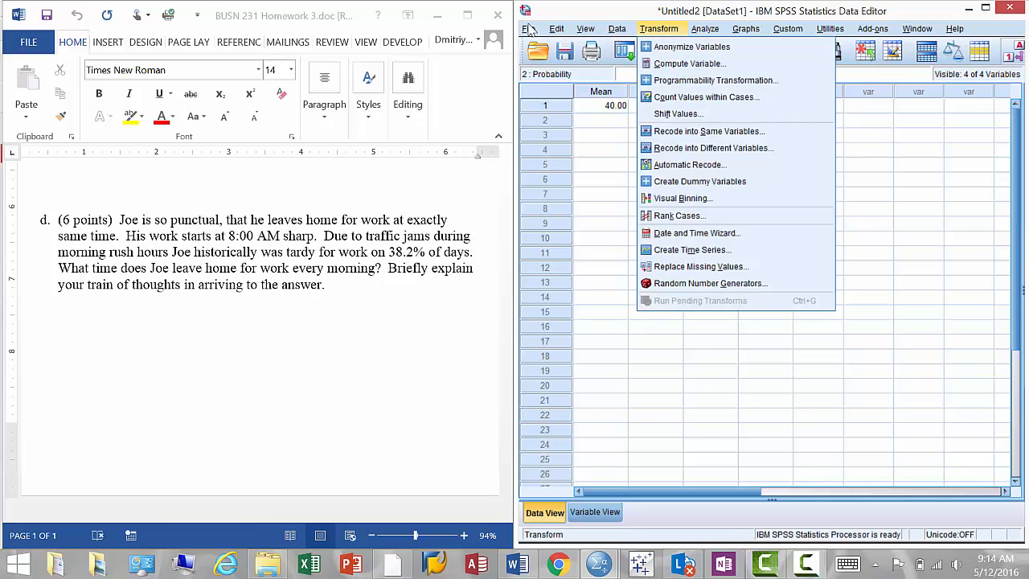
left_click(687, 64)
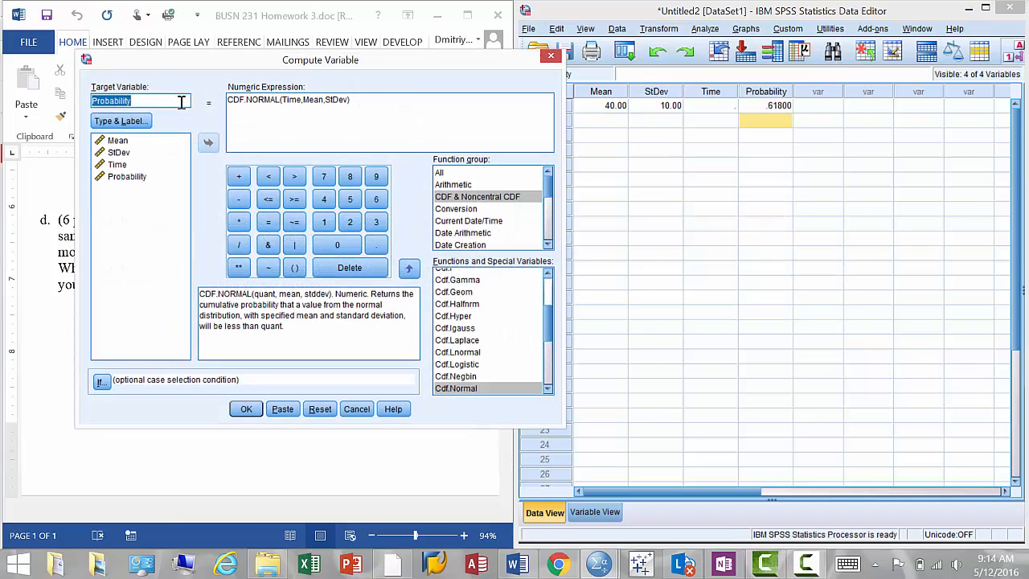
key("BackSpace")
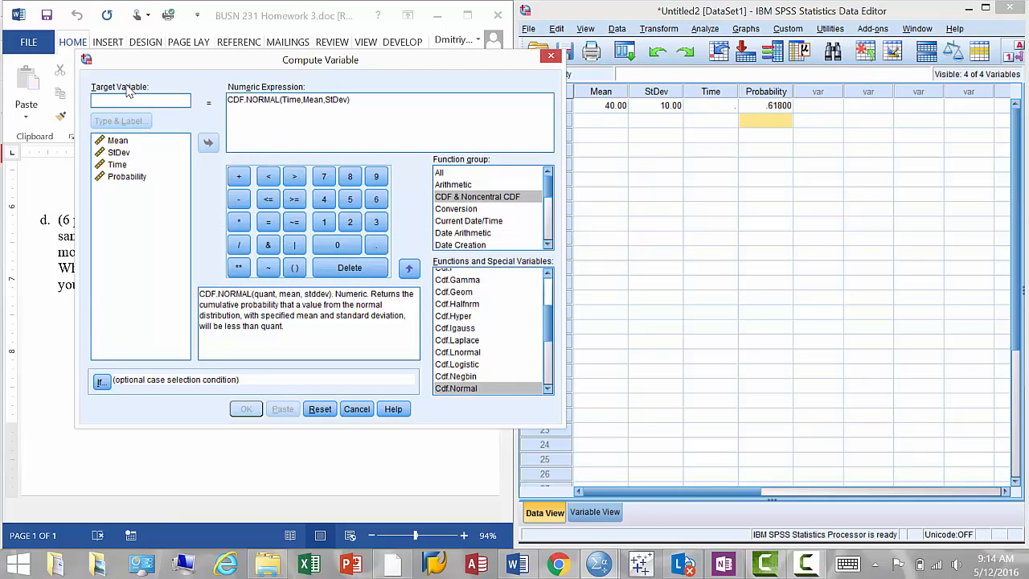
type("Time")
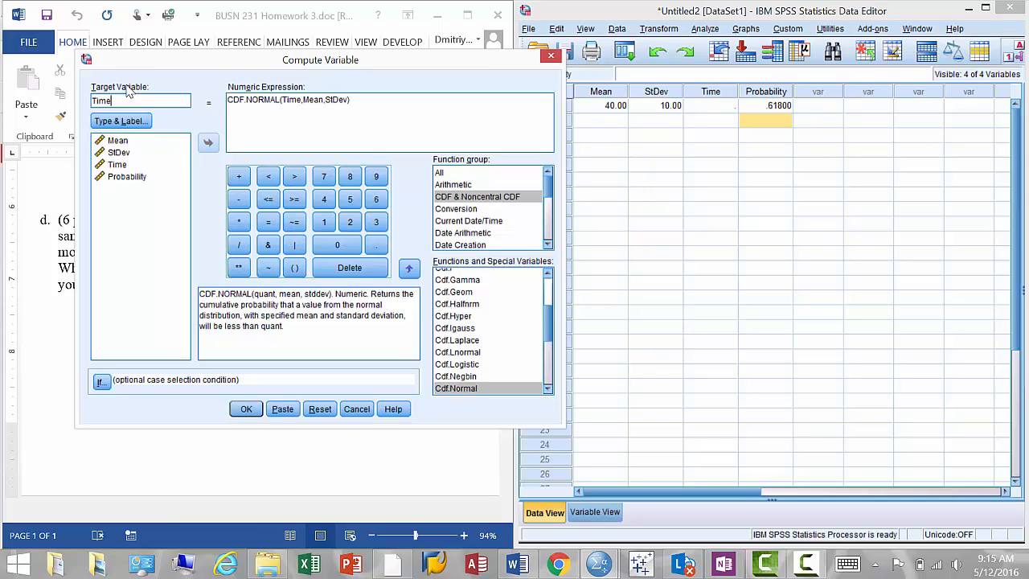
left_click(347, 99)
left_click_drag(351, 99, 148, 71)
key("BackSpace")
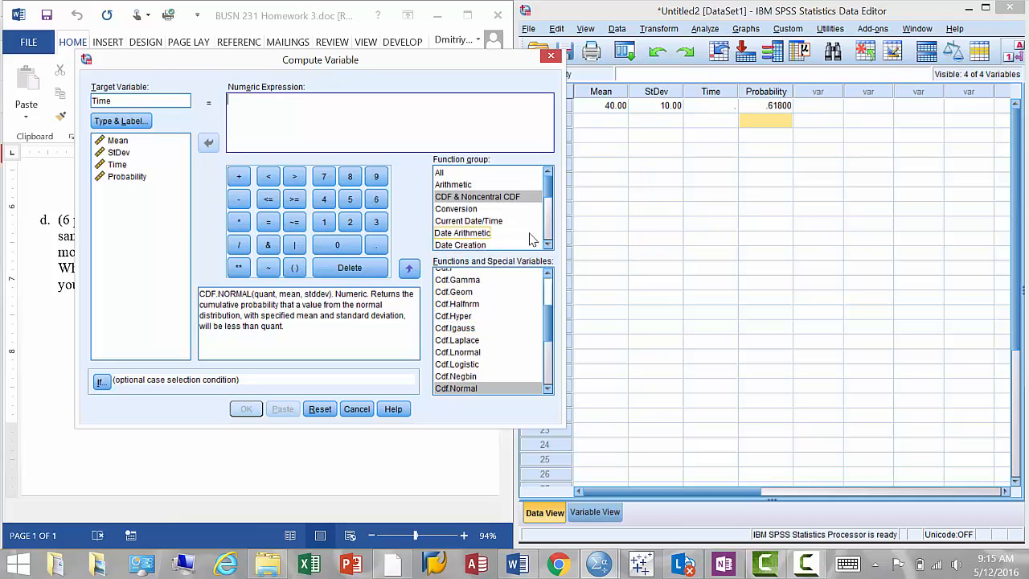
Step: Insert the Idf.Normal function from the Inverse DF group into the numeric expression
mouse_move(553, 198)
left_mouse_down()
mouse_move(557, 218)
mouse_move(554, 209)
left_mouse_up()
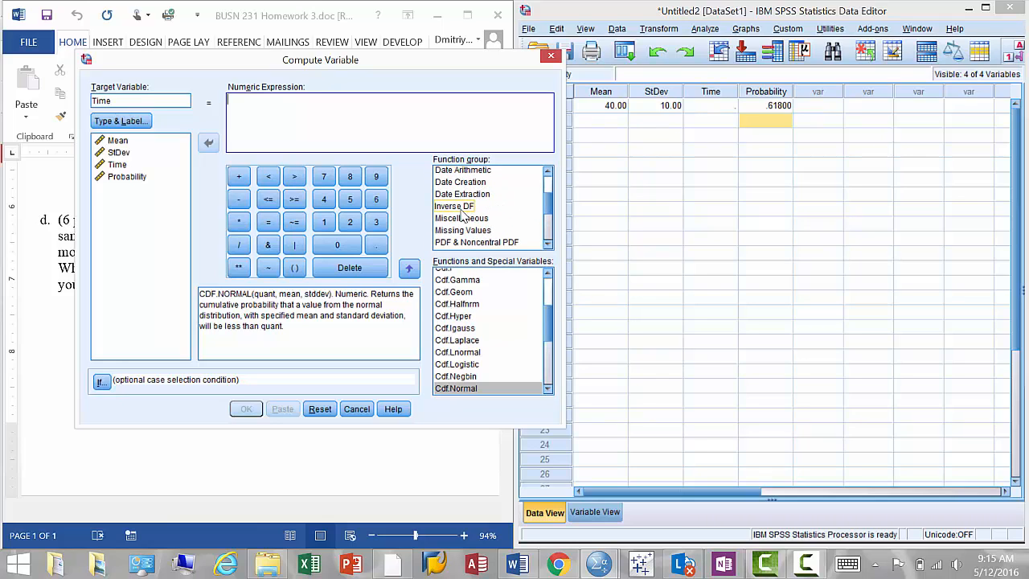
left_click(464, 210)
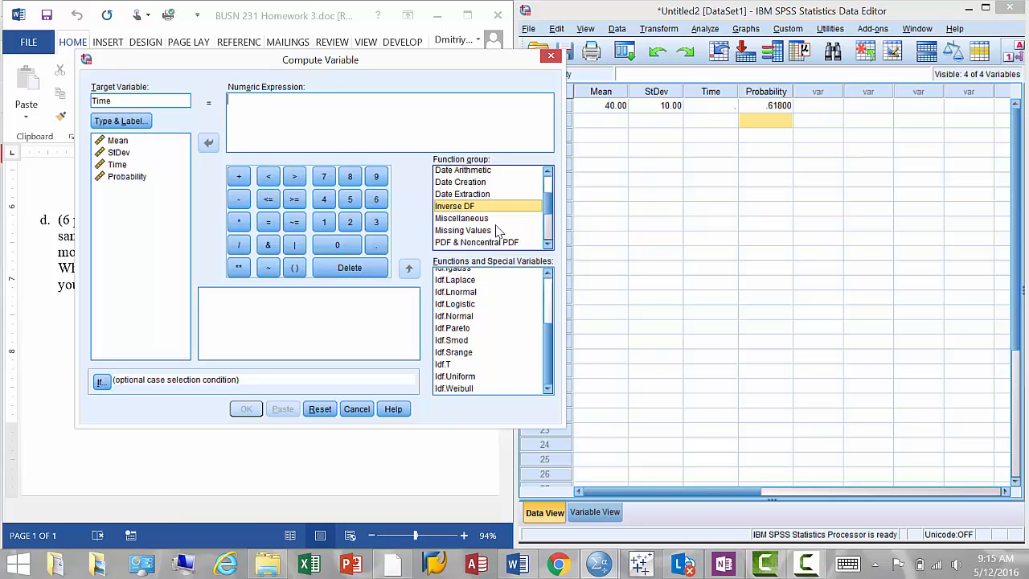
left_click(548, 282)
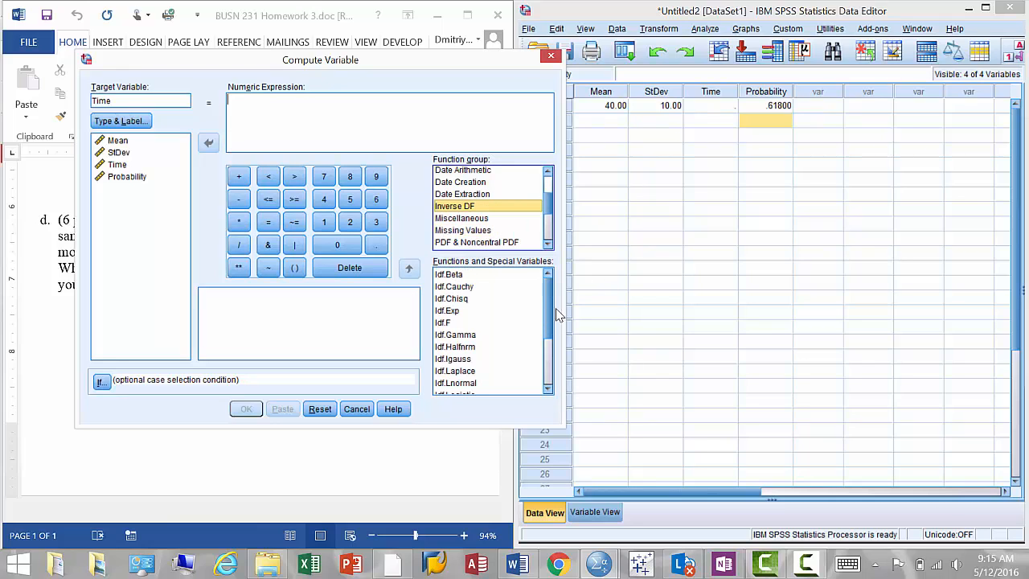
scroll(490, 326, "down", 2)
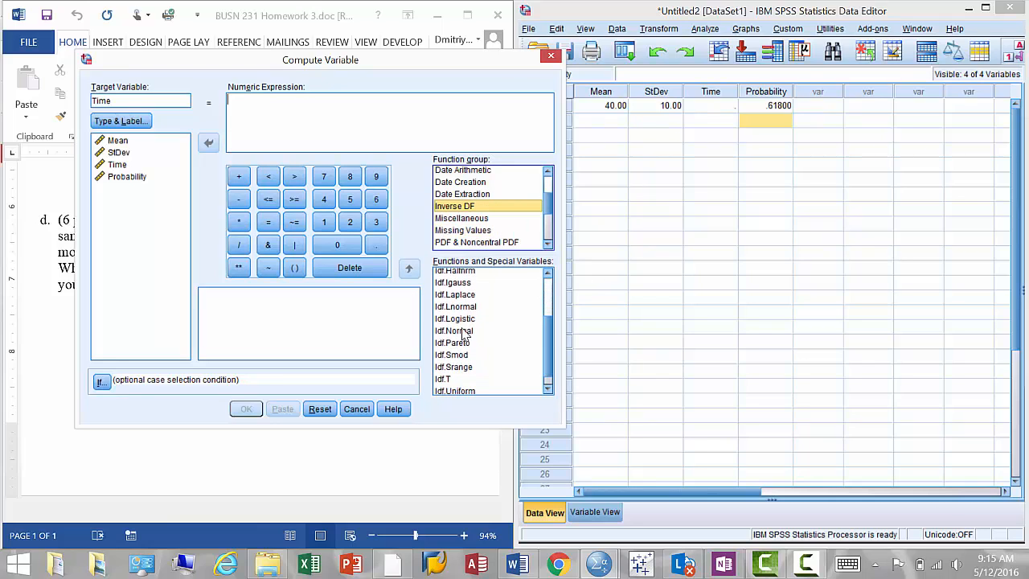
left_click(454, 331)
left_click(408, 268)
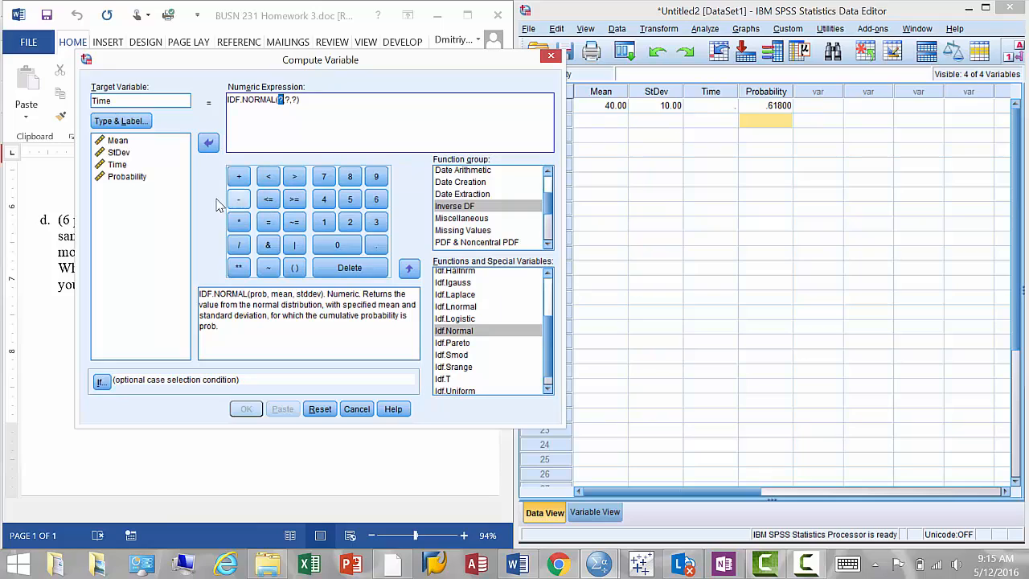
Step: Fill in the function's arguments so the expression reads IDF.NORMAL(Probability,Mean,StDev)
left_click(127, 176)
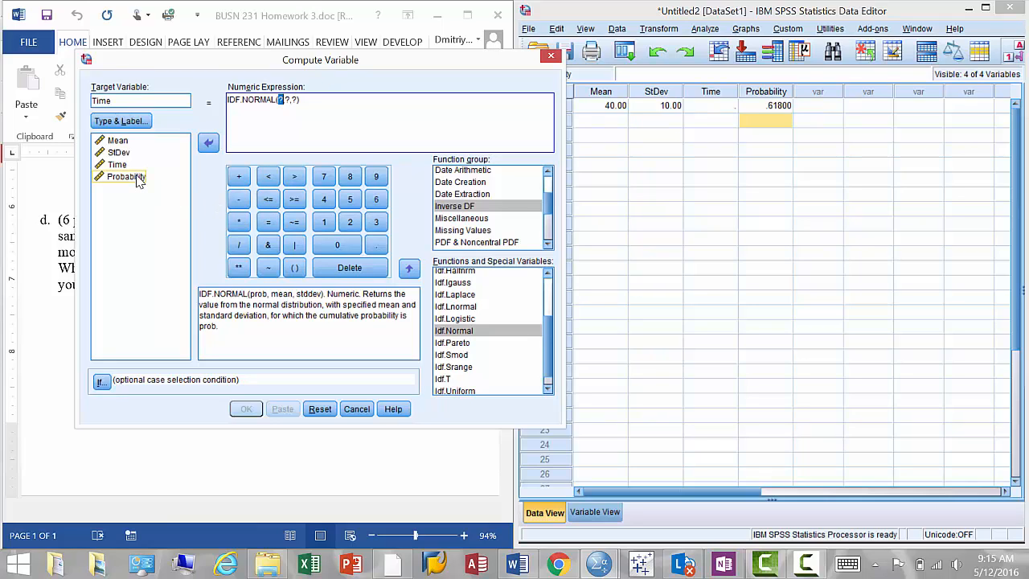
double_click(127, 176)
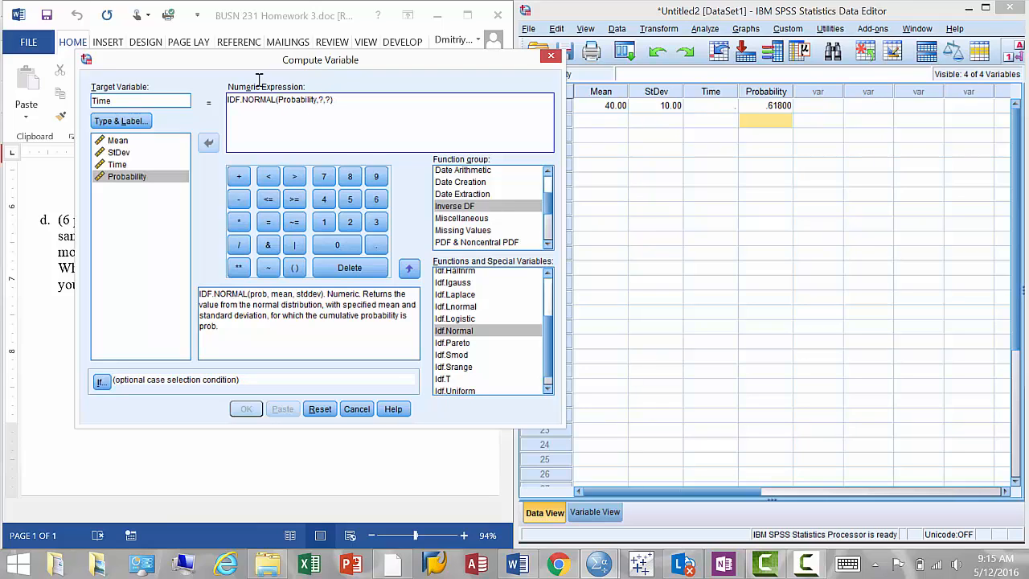
double_click(320, 100)
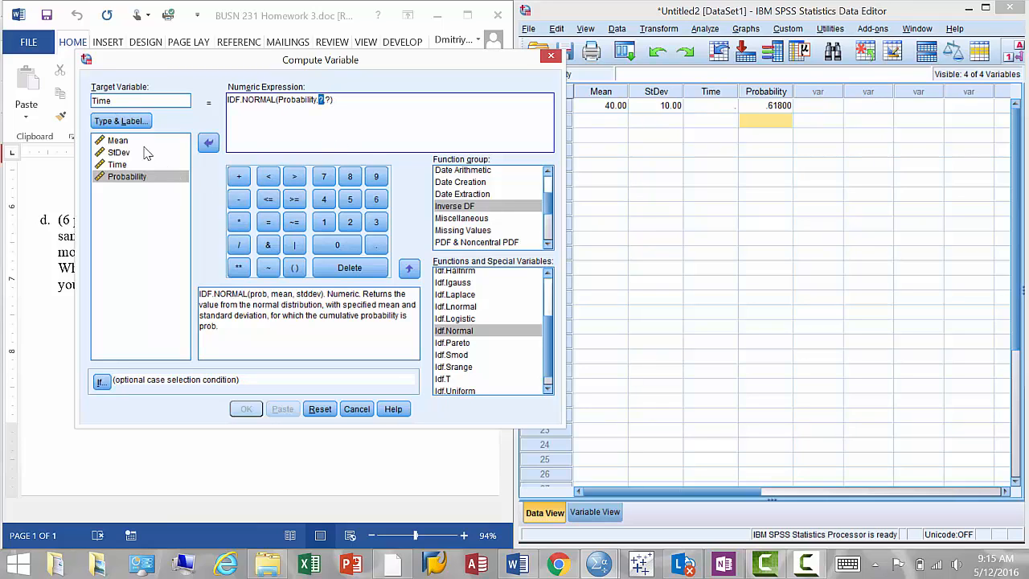
left_click(117, 140)
left_click(208, 143)
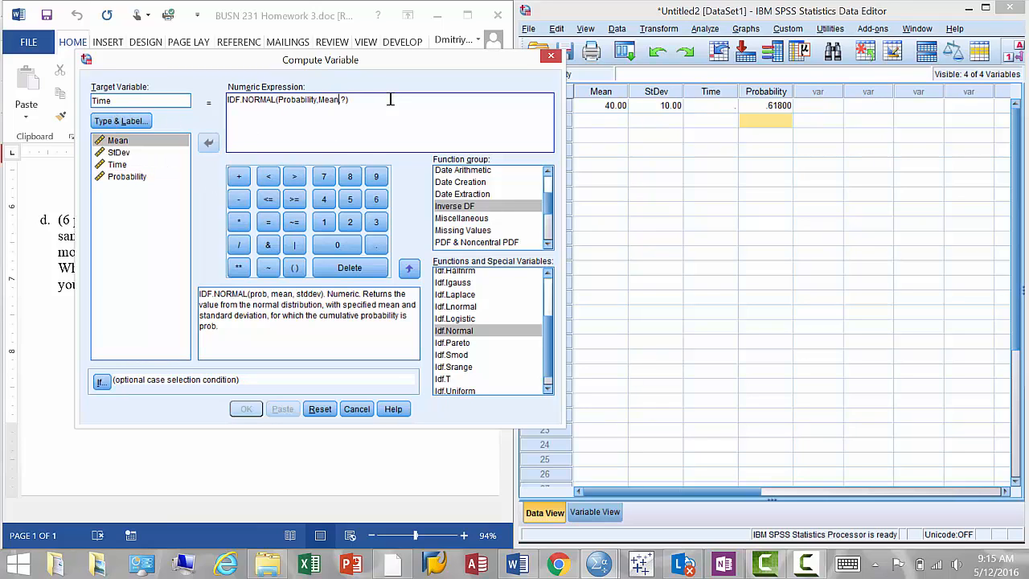
double_click(343, 100)
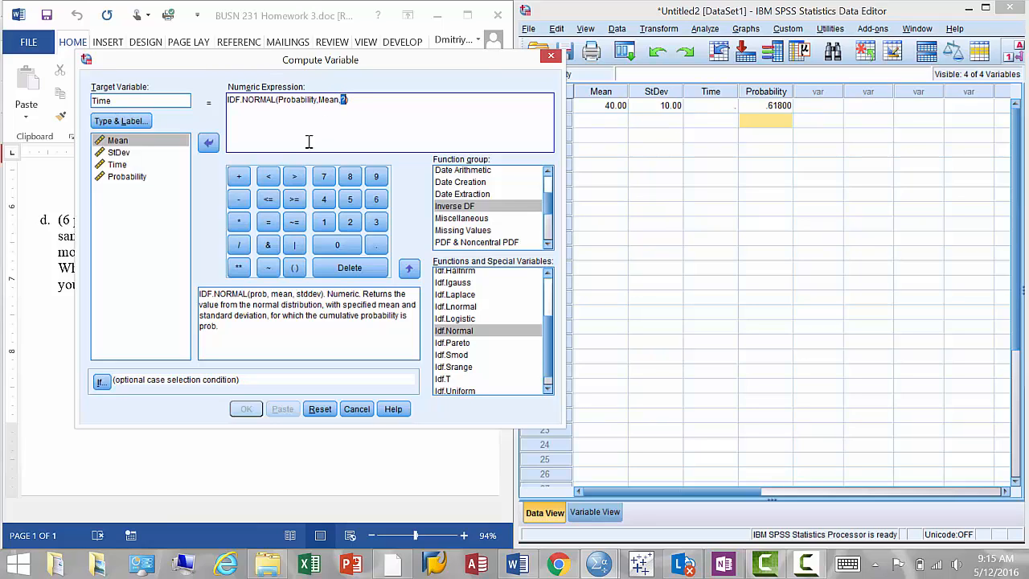
double_click(118, 153)
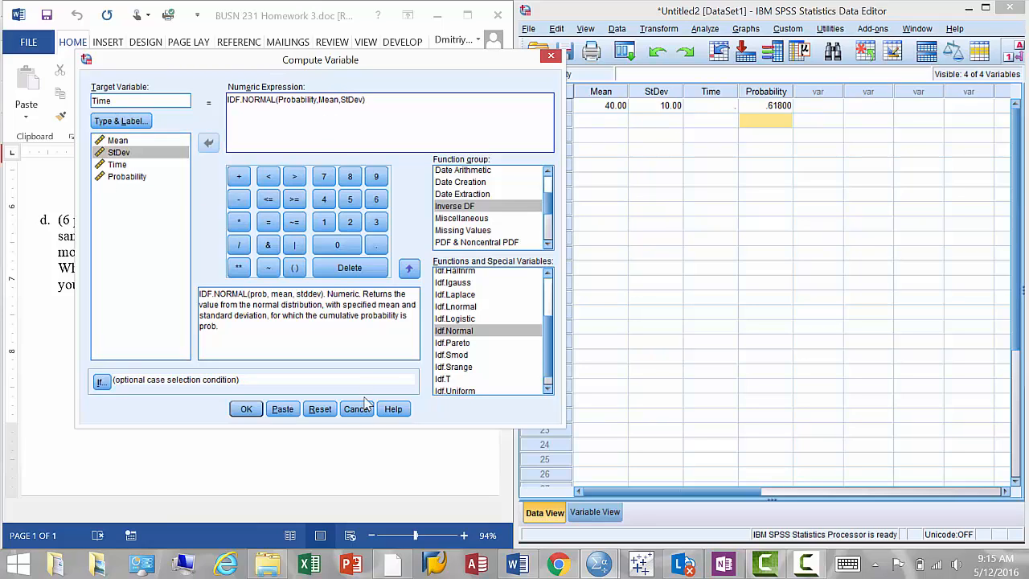
Step: Run the Time computation, overwriting the existing variable, then minimize the output viewer and select the first case's Time cell
left_click(240, 410)
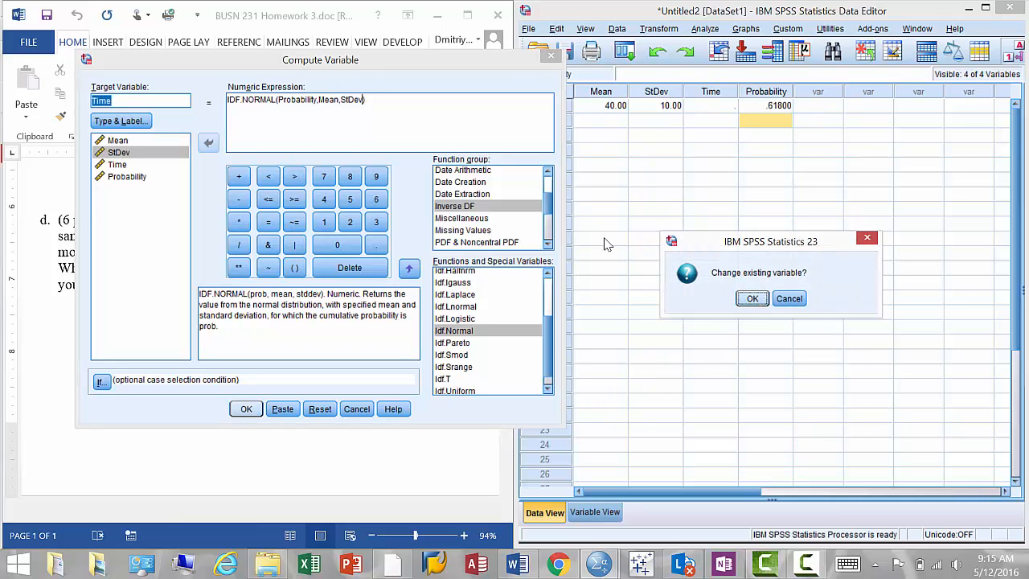
left_click(751, 298)
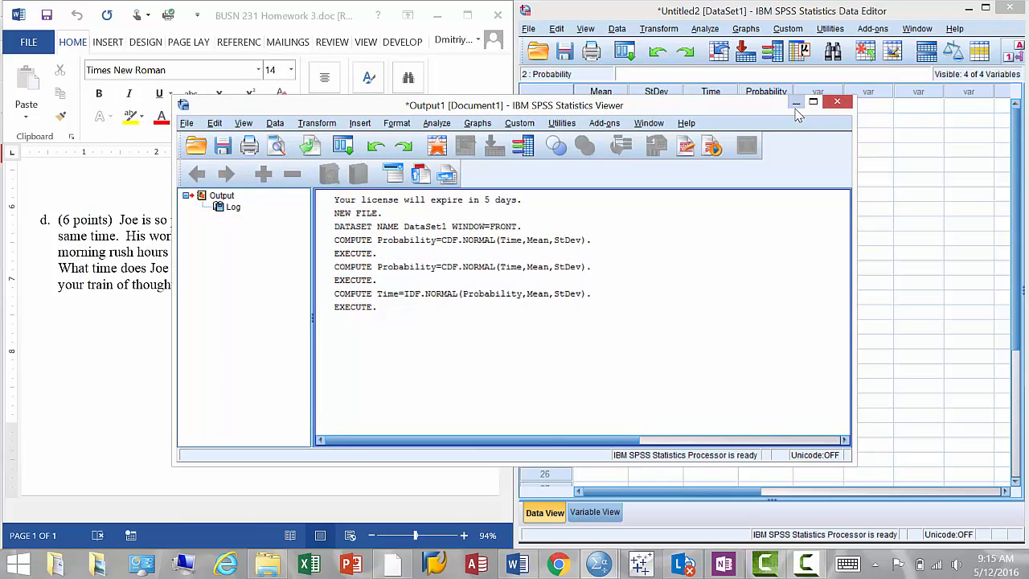
left_click(796, 103)
left_click(723, 106)
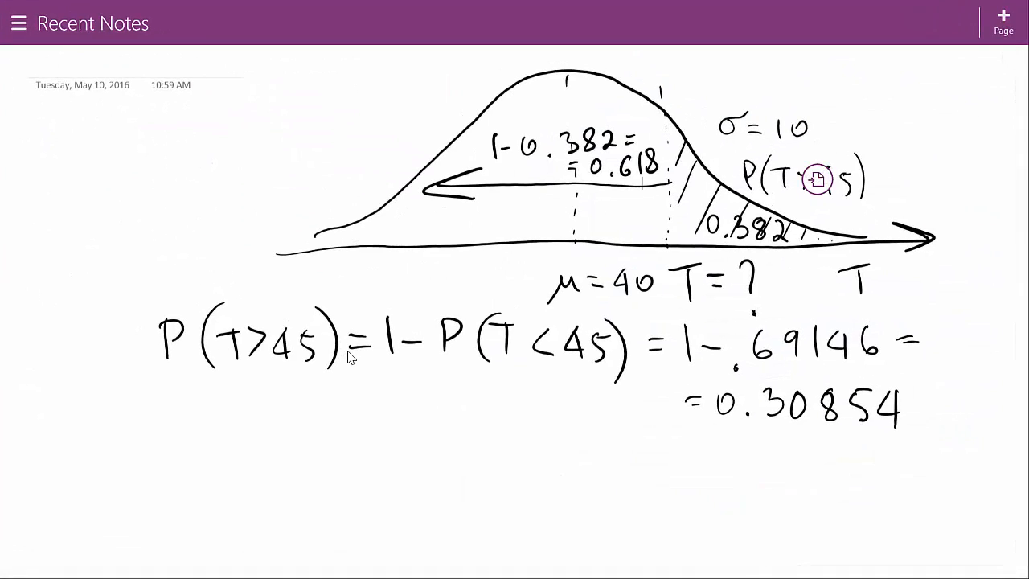
Step: In the OneNote sketch, mark the mean with a bold vertical line and draw arrows pointing left and right from it
mouse_move(569, 77)
left_mouse_down()
mouse_move(586, 110)
mouse_move(569, 77)
mouse_move(577, 229)
mouse_move(455, 207)
mouse_move(466, 230)
left_mouse_up()
left_click_drag(468, 180, 440, 189)
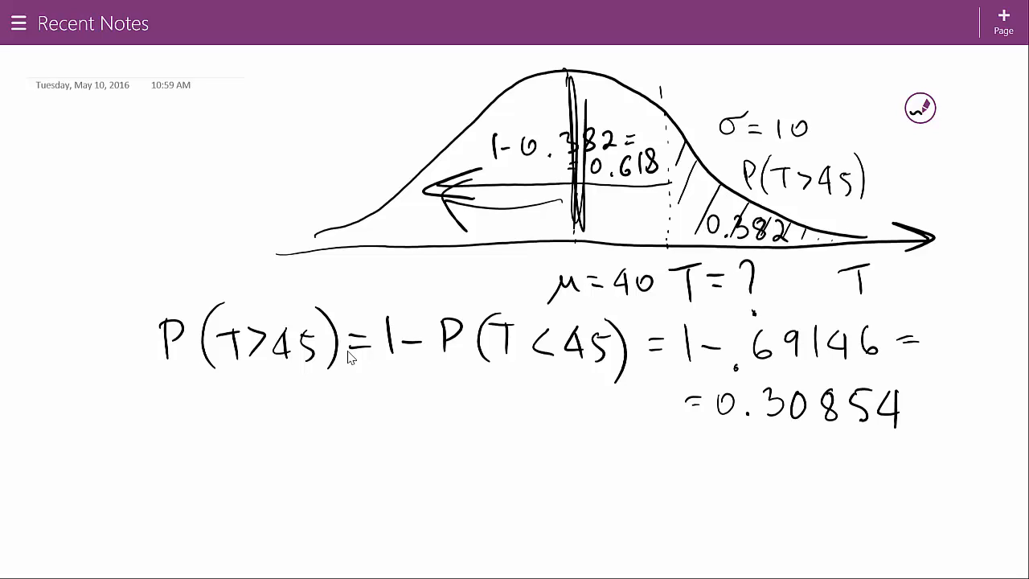
mouse_move(608, 212)
left_mouse_down()
mouse_move(677, 220)
mouse_move(680, 238)
left_mouse_up()
Step: Draw a bold vertical line left of the mean, write 0.382 above the left tail, and shade that tail
mouse_move(455, 121)
left_mouse_down()
mouse_move(451, 241)
mouse_move(465, 196)
left_mouse_up()
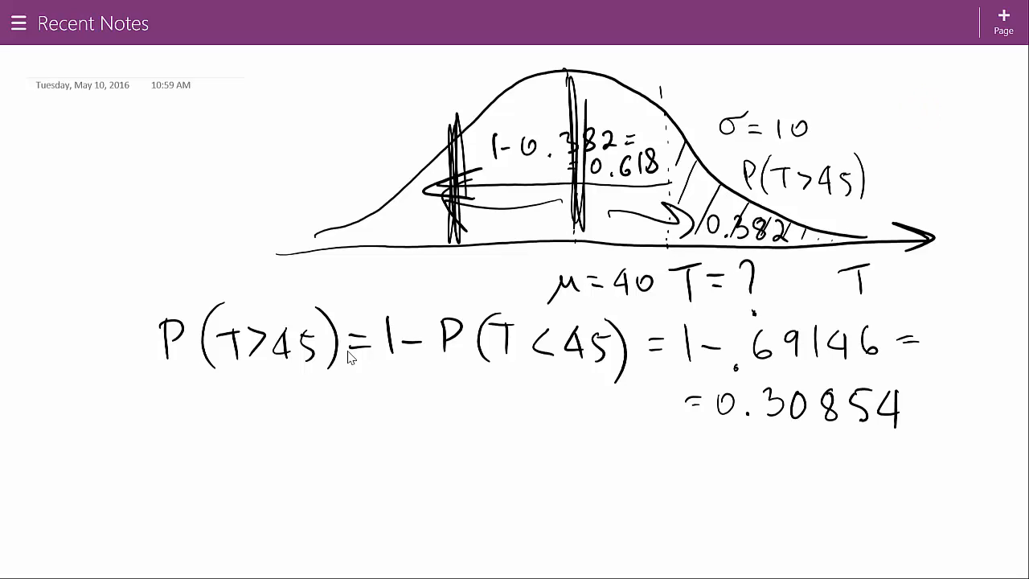
left_click(338, 134)
left_click_drag(334, 117, 368, 131)
mouse_move(397, 95)
left_mouse_down()
mouse_move(390, 117)
mouse_move(402, 112)
left_mouse_up()
mouse_move(413, 95)
left_mouse_down()
mouse_move(421, 112)
mouse_move(434, 106)
left_mouse_up()
mouse_move(450, 193)
left_mouse_down()
mouse_move(428, 216)
mouse_move(363, 219)
left_mouse_up()
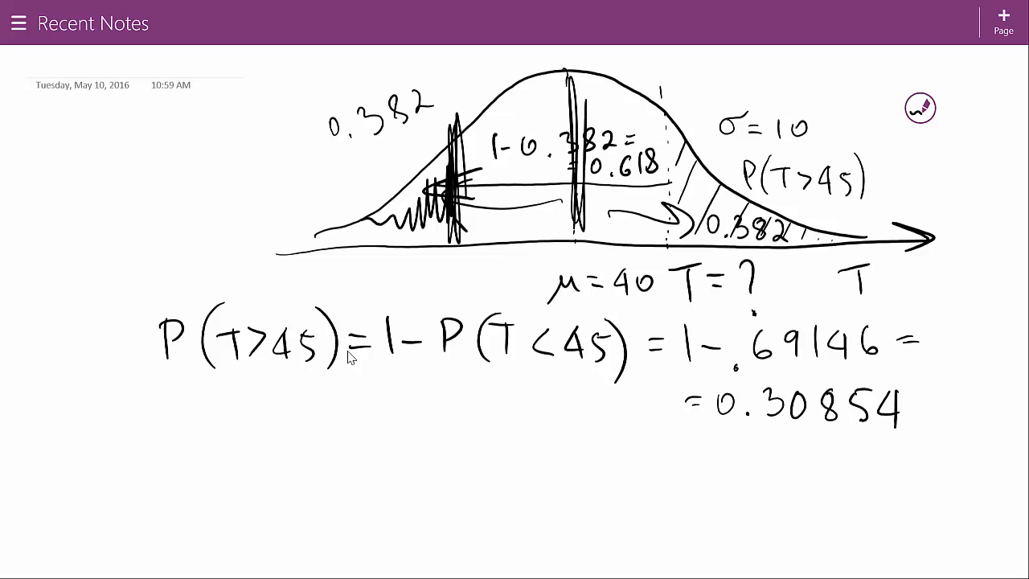
Step: Draw a curved arrow leftward below the left tail, and circle both the left 0.382 label and the right tail area
mouse_move(455, 255)
left_mouse_down()
mouse_move(321, 294)
mouse_move(312, 258)
left_mouse_up()
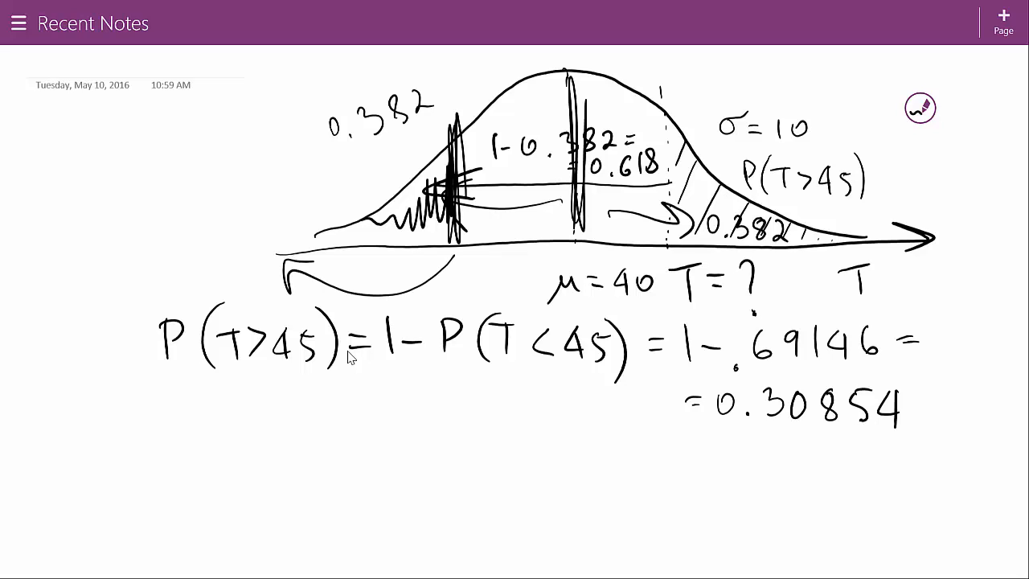
mouse_move(355, 143)
left_mouse_down()
mouse_move(418, 74)
mouse_move(371, 159)
left_mouse_up()
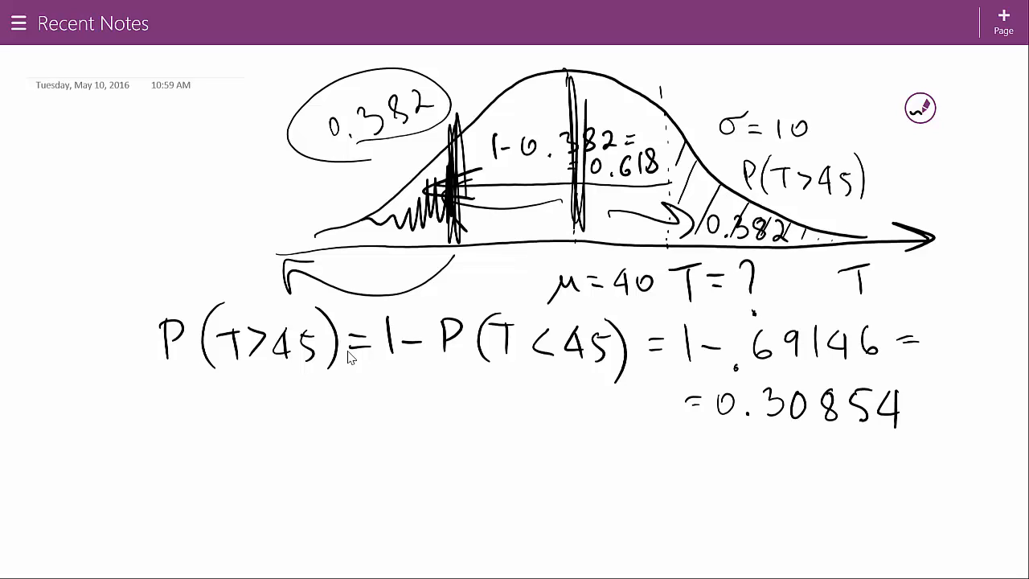
mouse_move(691, 124)
left_mouse_down()
mouse_move(728, 253)
mouse_move(683, 121)
left_mouse_up()
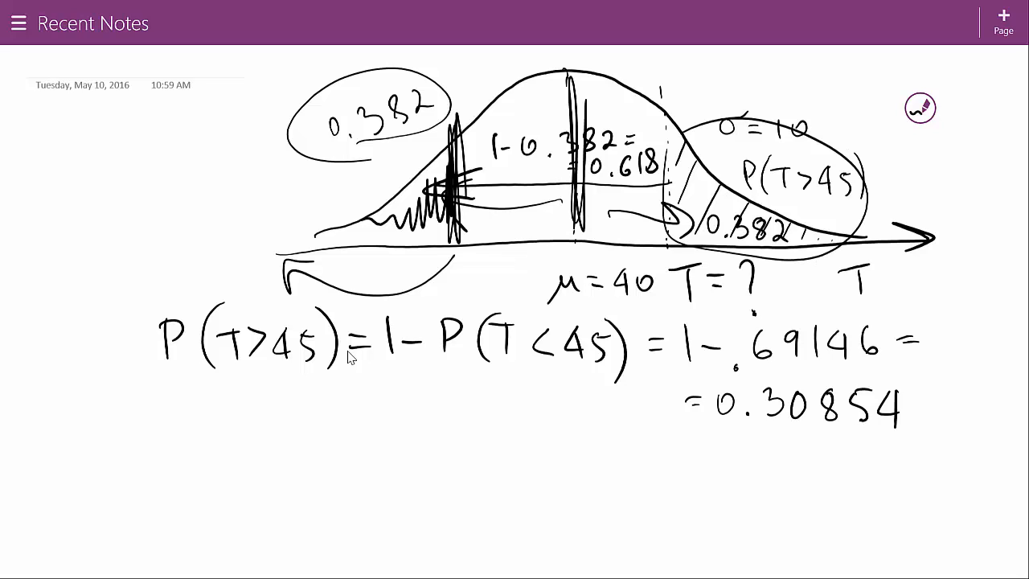